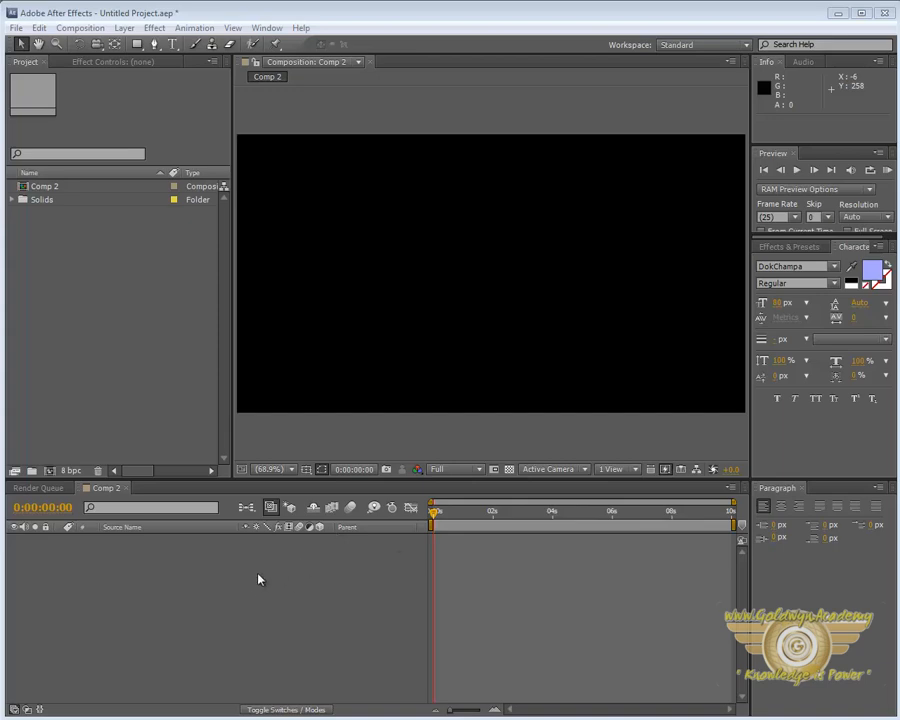
# - Add a comp-sized red solid with the default settings and a second comp-sized solid coloured blue (0C00FF)
pyautogui.hotkey('ctrl', 'y')
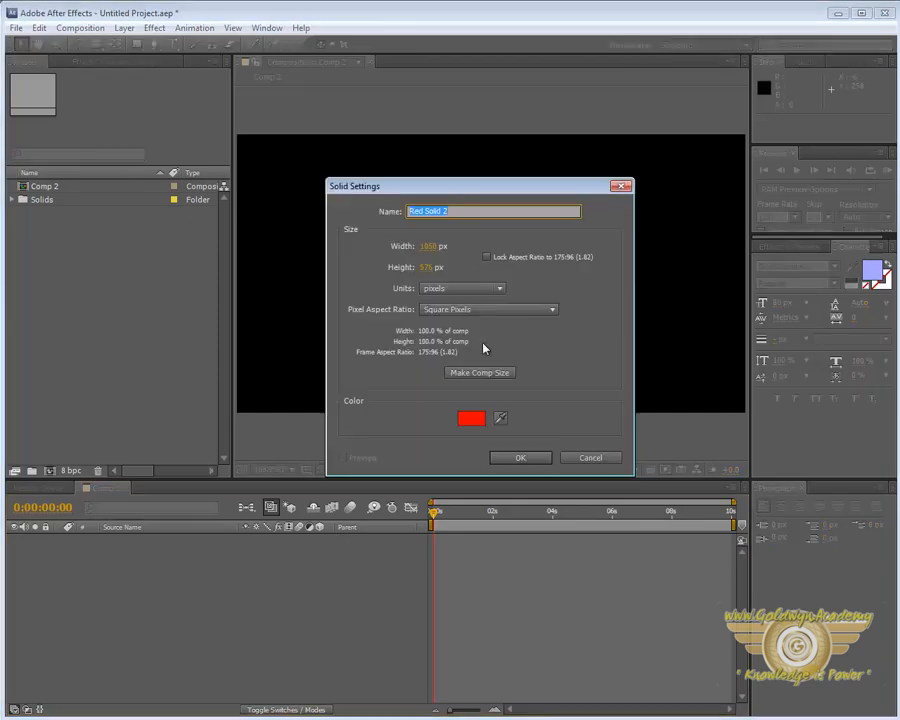
pyautogui.click(520, 457)
pyautogui.hotkey('ctrl', 'shift', 'y')
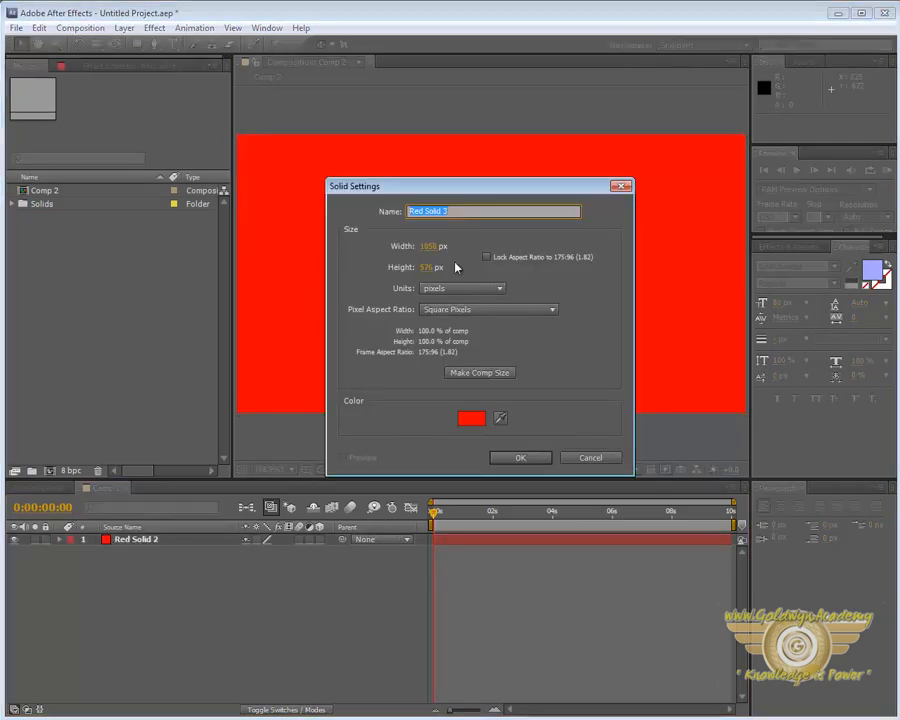
pyautogui.click(468, 414)
pyautogui.moveTo(538, 410); pyautogui.dragTo(536, 396)
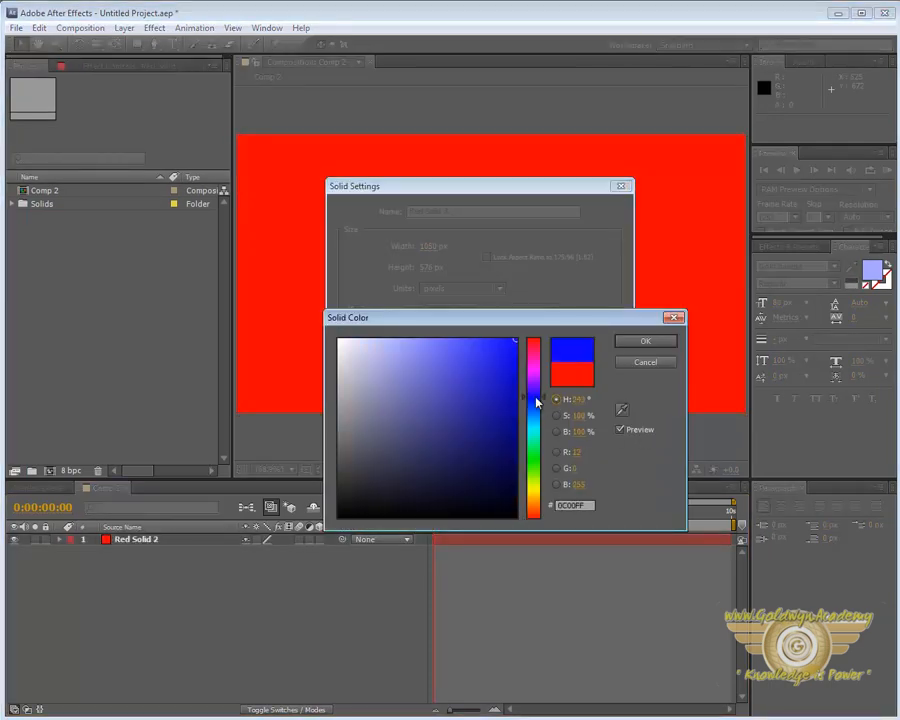
pyautogui.click(645, 341)
pyautogui.click(516, 457)
pyautogui.click(290, 615)
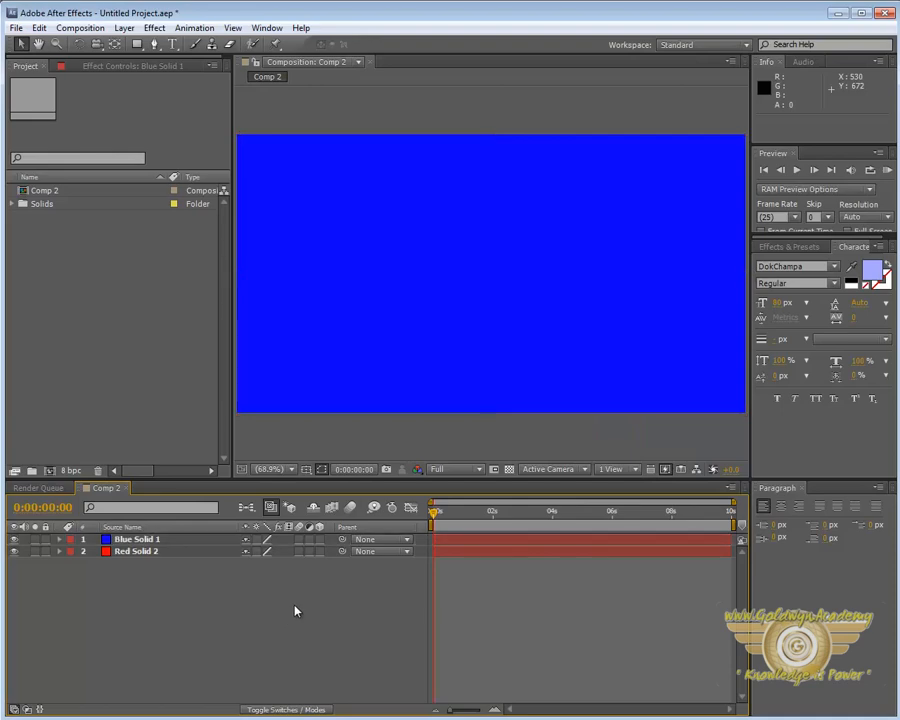
# - Add a third comp-sized solid coloured green above the blue and red ones
pyautogui.hotkey('ctrl', 'y')
pyautogui.click(470, 416)
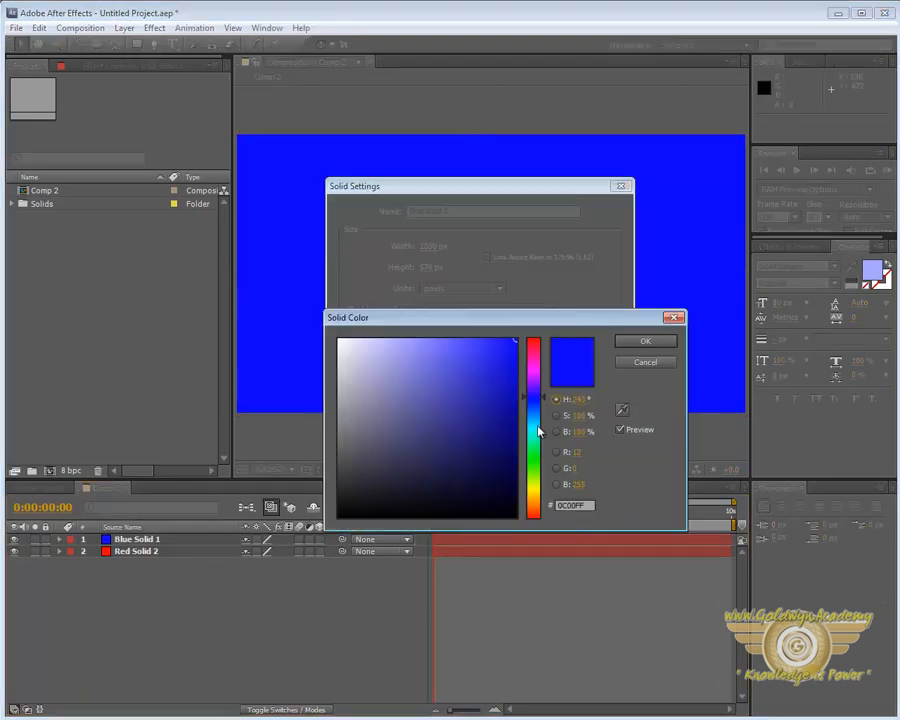
pyautogui.moveTo(536, 426); pyautogui.dragTo(535, 461)
pyautogui.click(645, 341)
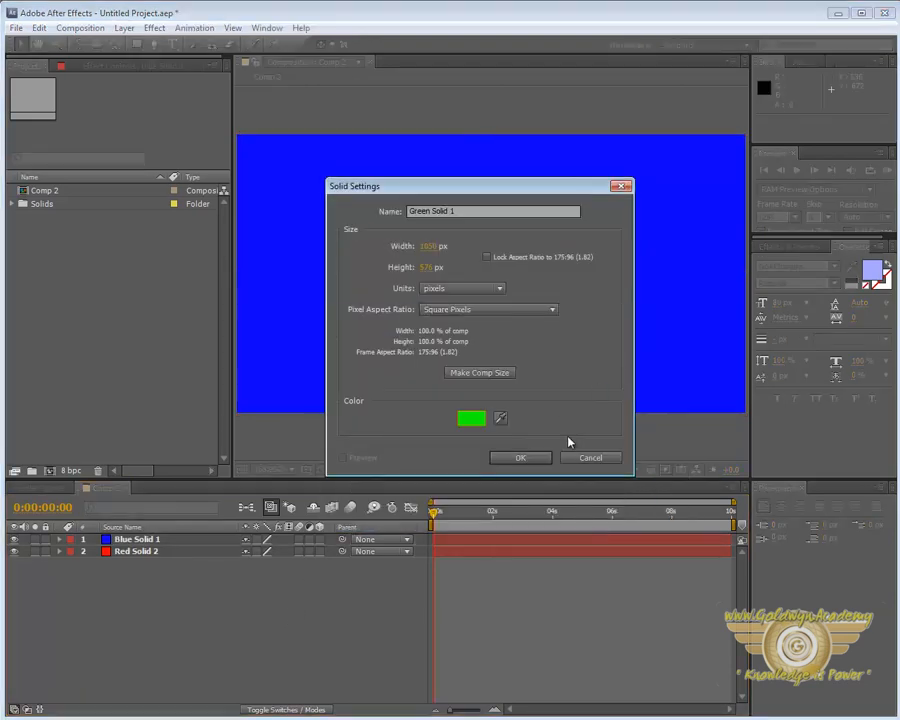
pyautogui.click(530, 459)
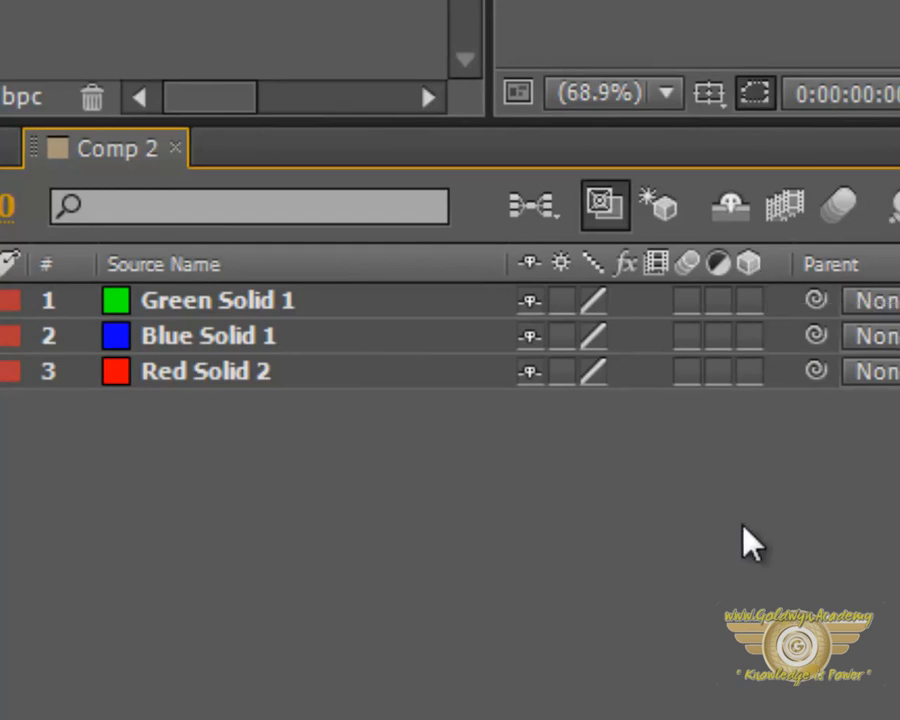
# - Turn the green, blue and red solids into 3D layers
pyautogui.click(750, 301)
pyautogui.click(750, 336)
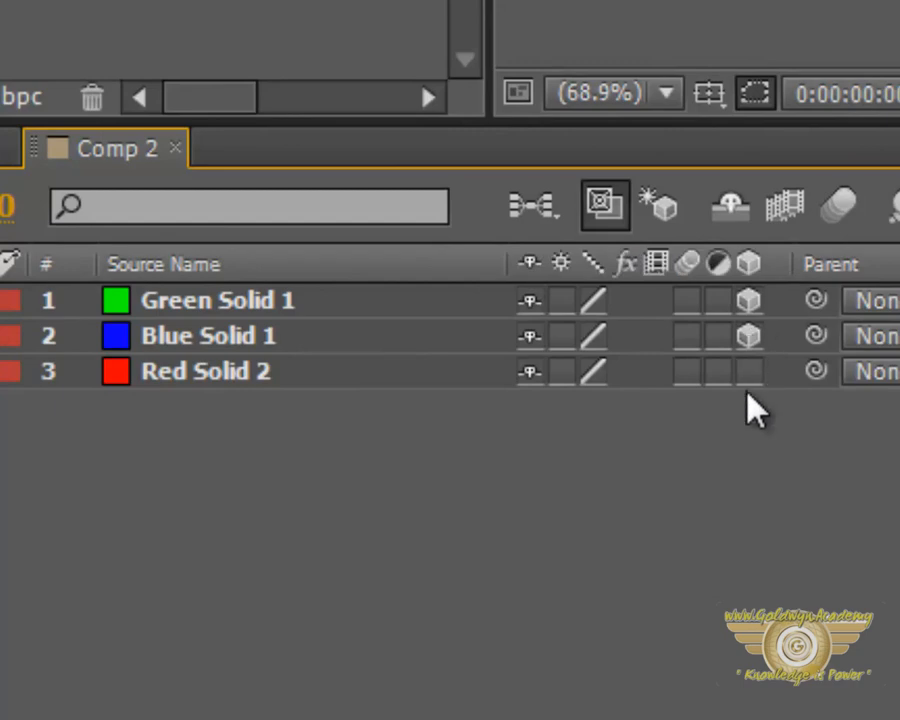
pyautogui.click(750, 371)
# - Select the green solid and examine its X, Y and Z axis handles at the centre of the frame
pyautogui.click(257, 292)
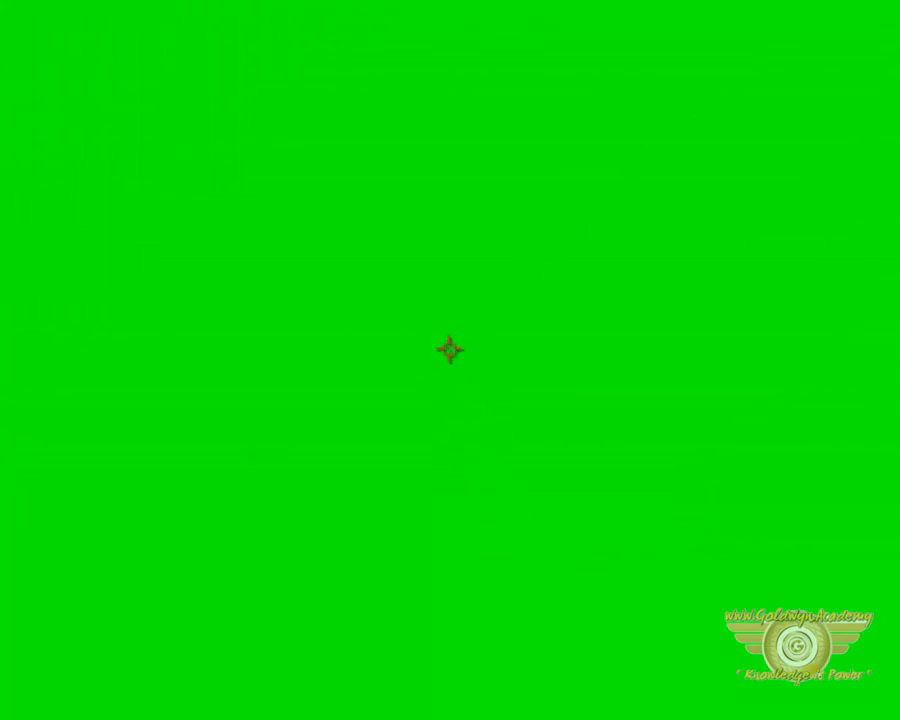
pyautogui.scroll(2, 455, 315)
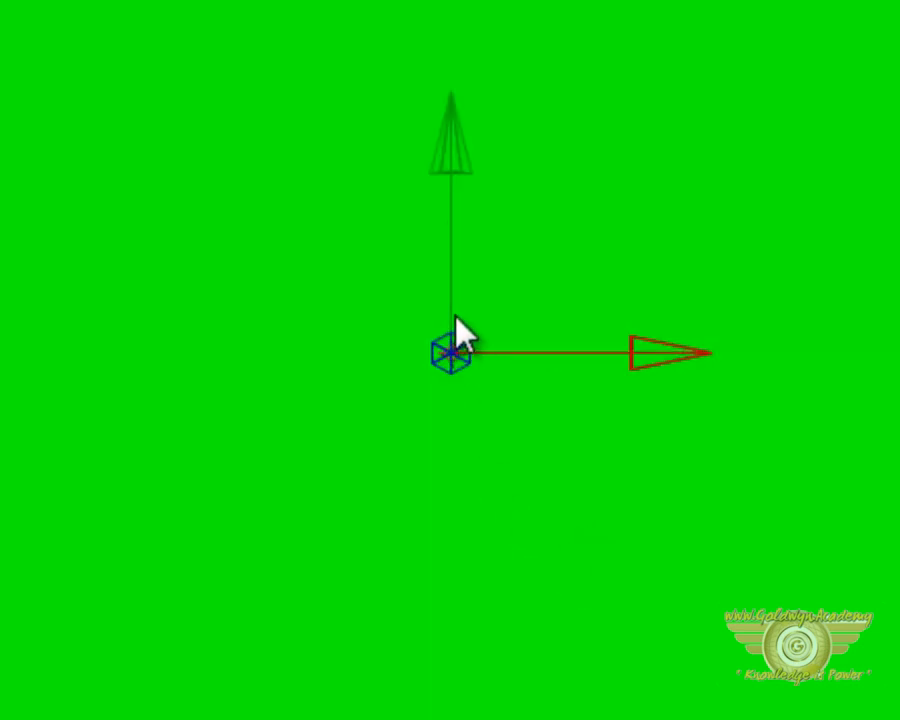
pyautogui.scroll(1, 455, 315)
pyautogui.moveTo(632, 135); pyautogui.dragTo(490, 298)
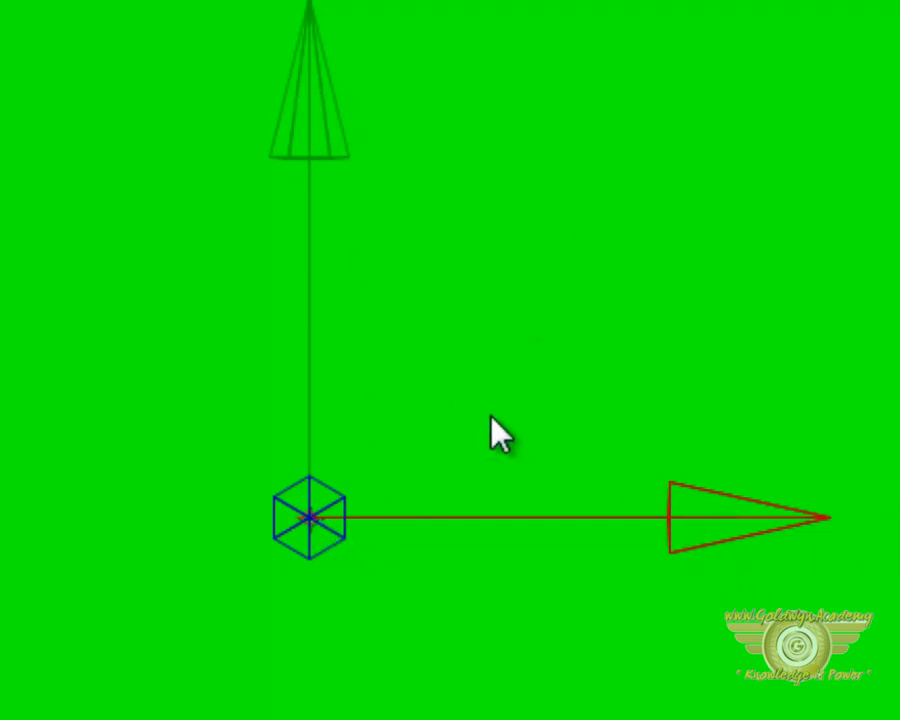
pyautogui.scroll(-5, 492, 432)
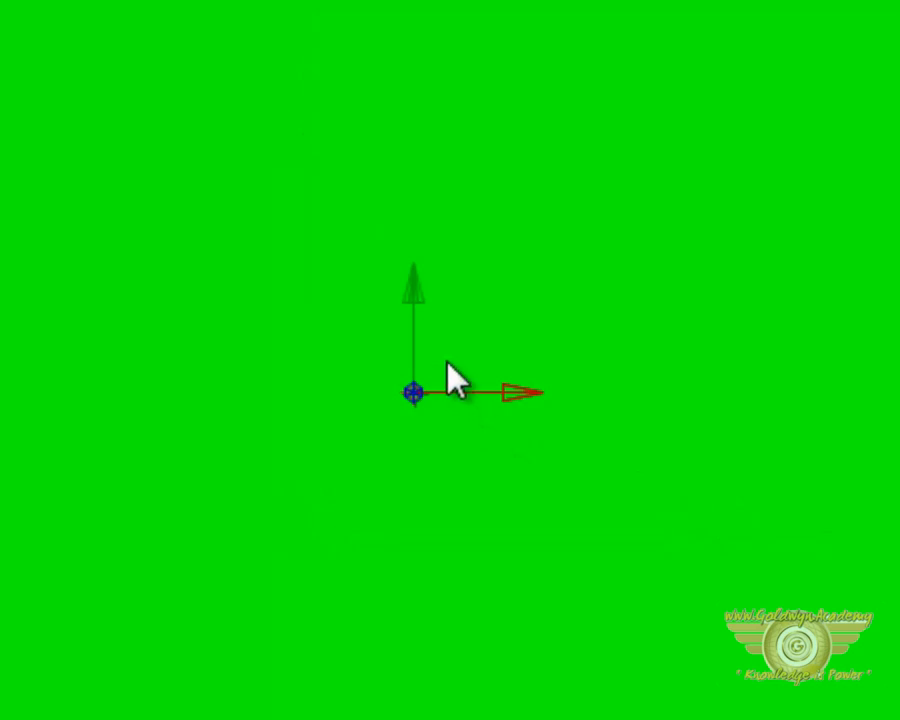
pyautogui.scroll(-3, 454, 382)
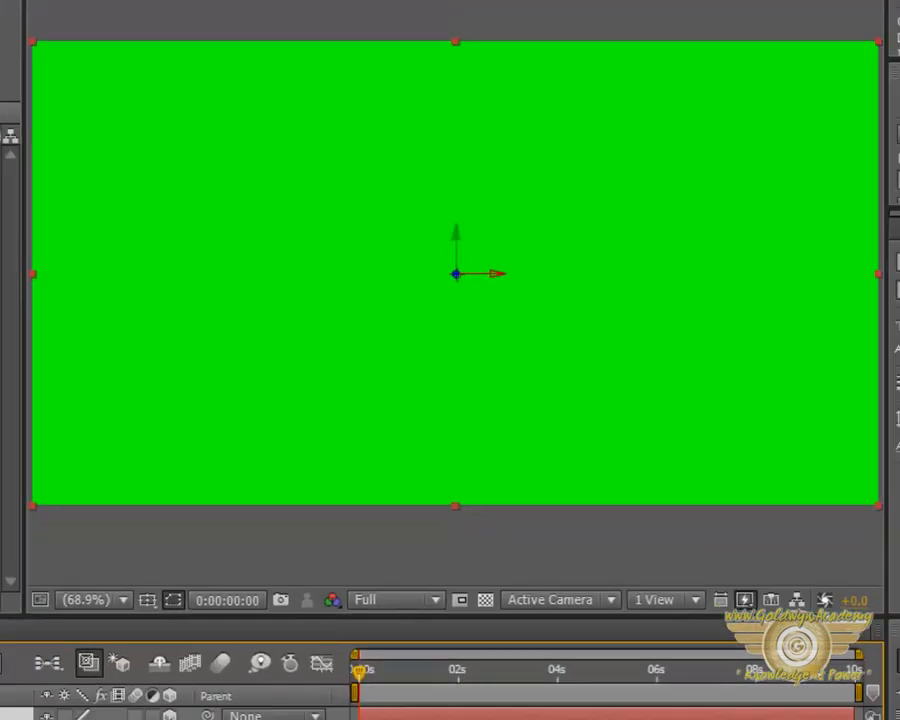
# - Reveal the green solid's rotation properties, switching its 3D layer state off and back on to compare them
pyautogui.hotkey('ctrl', 't')
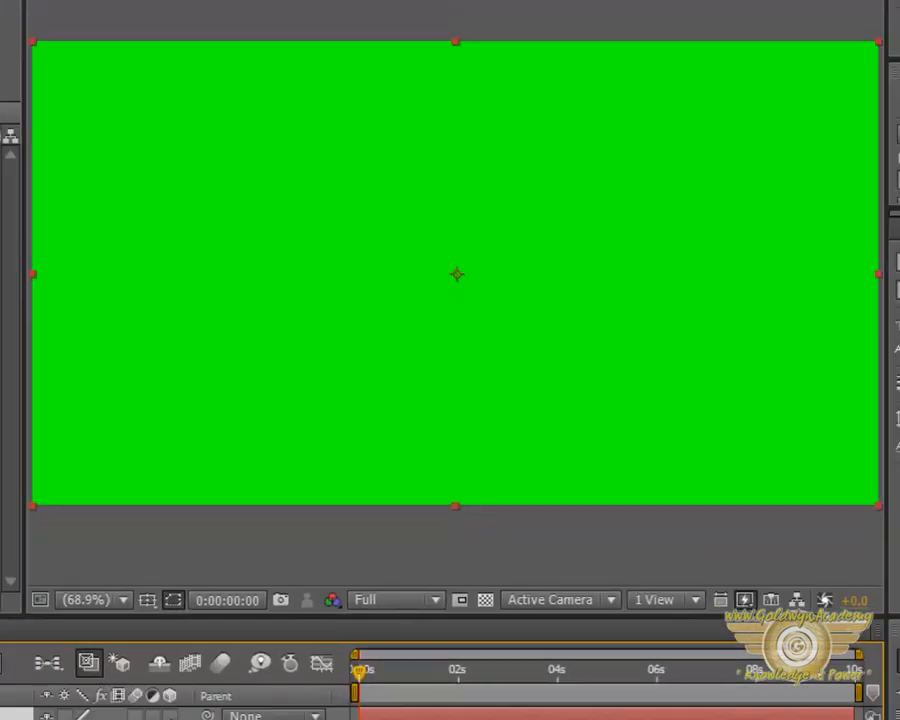
pyautogui.hotkey('ctrl', 'shift', 'a')
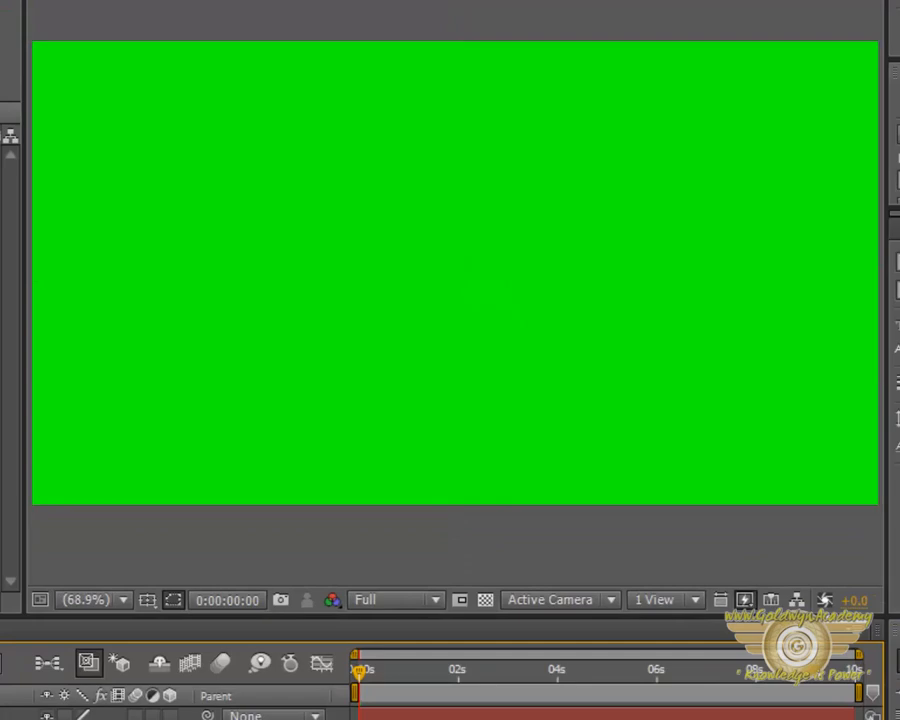
pyautogui.moveTo(607, 274); pyautogui.dragTo(359, 387)
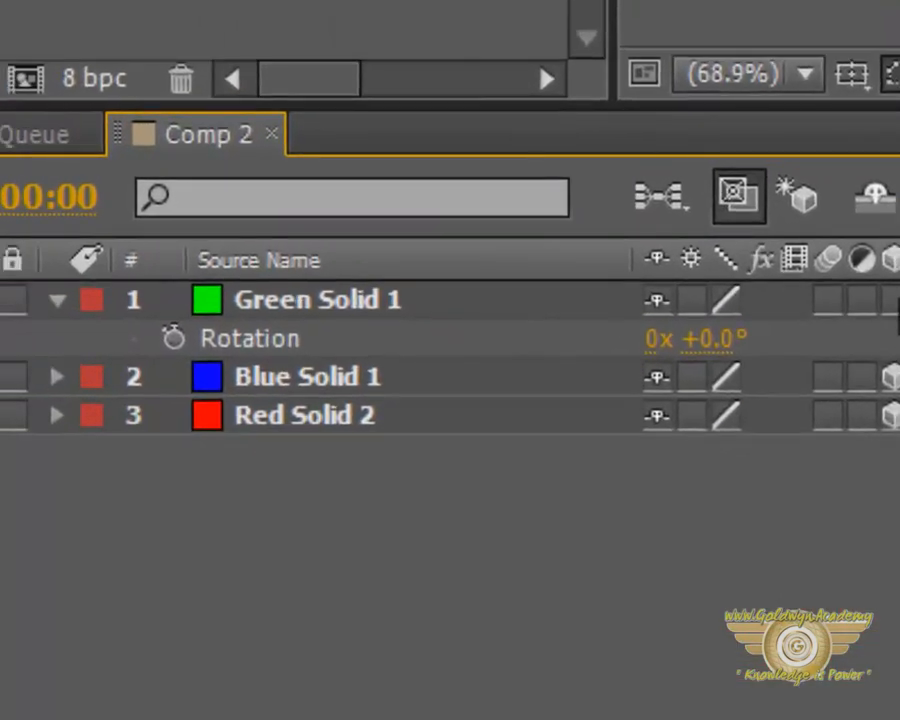
pyautogui.click(890, 301)
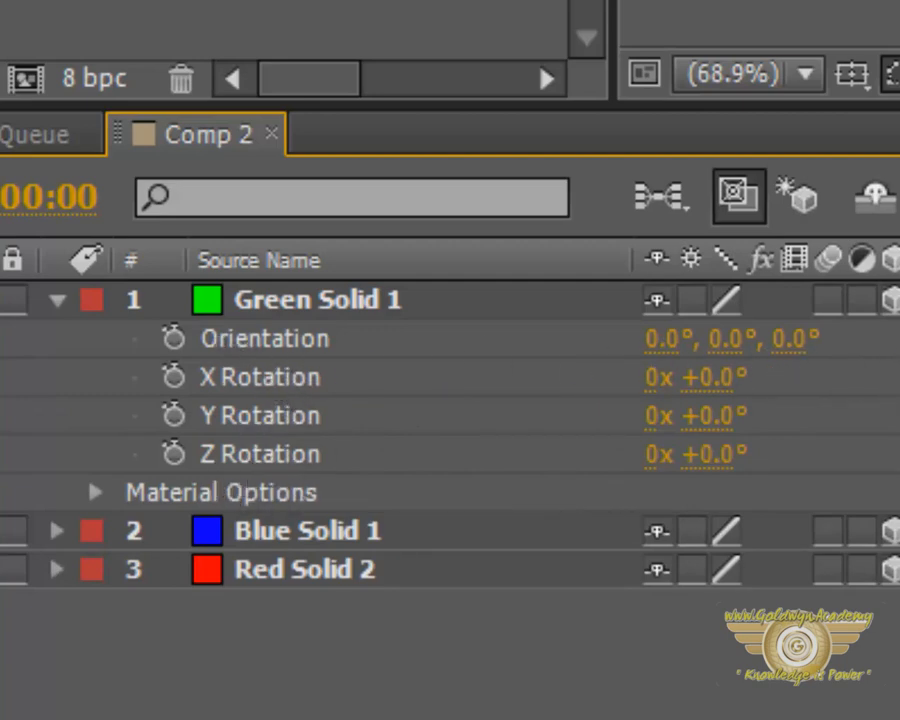
# - Set the green solid's X Rotation to 90 degrees and collapse its properties
pyautogui.click(329, 283)
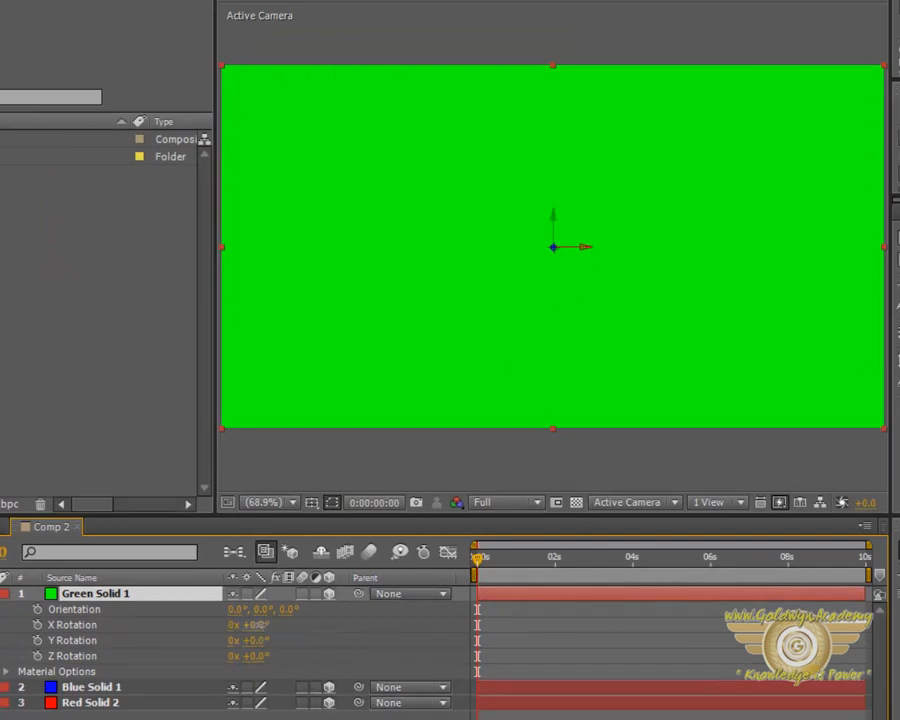
pyautogui.moveTo(258, 633); pyautogui.dragTo(323, 623)
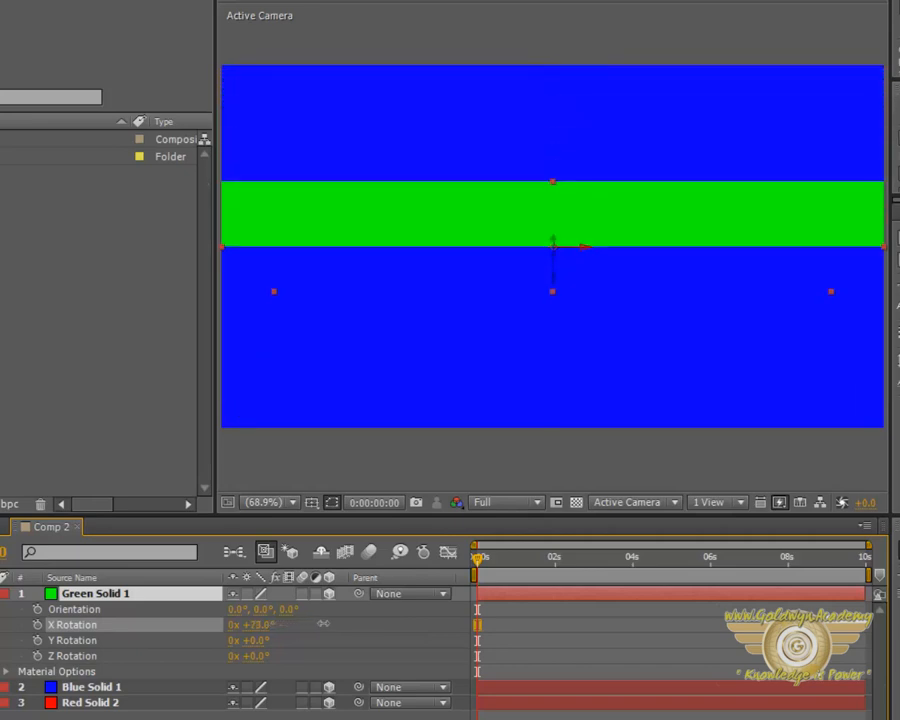
pyautogui.click(262, 624)
pyautogui.write('90')
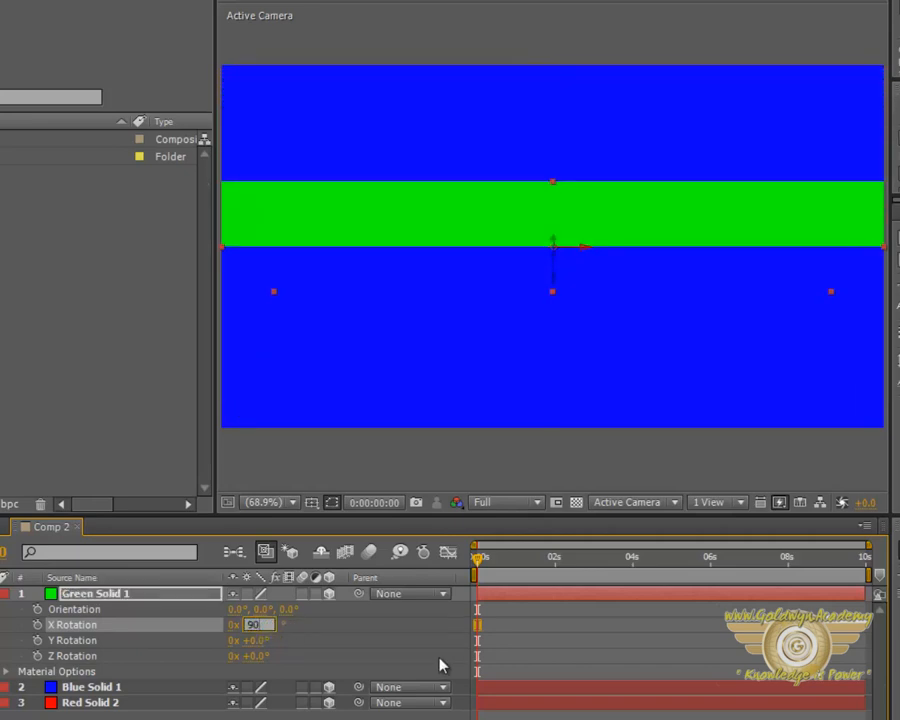
pyautogui.press('Return')
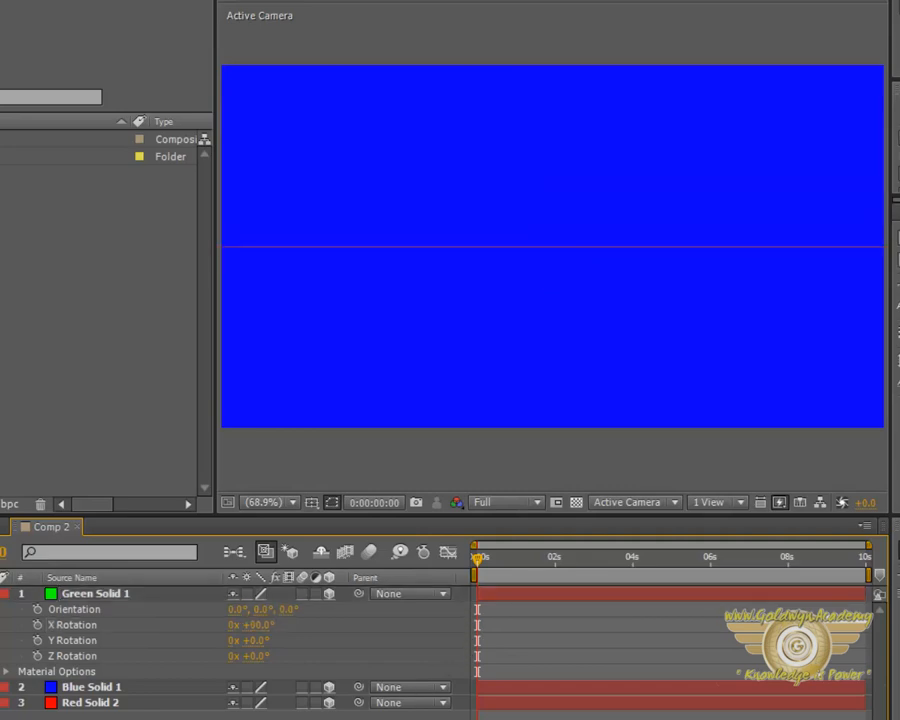
pyautogui.click(6, 593)
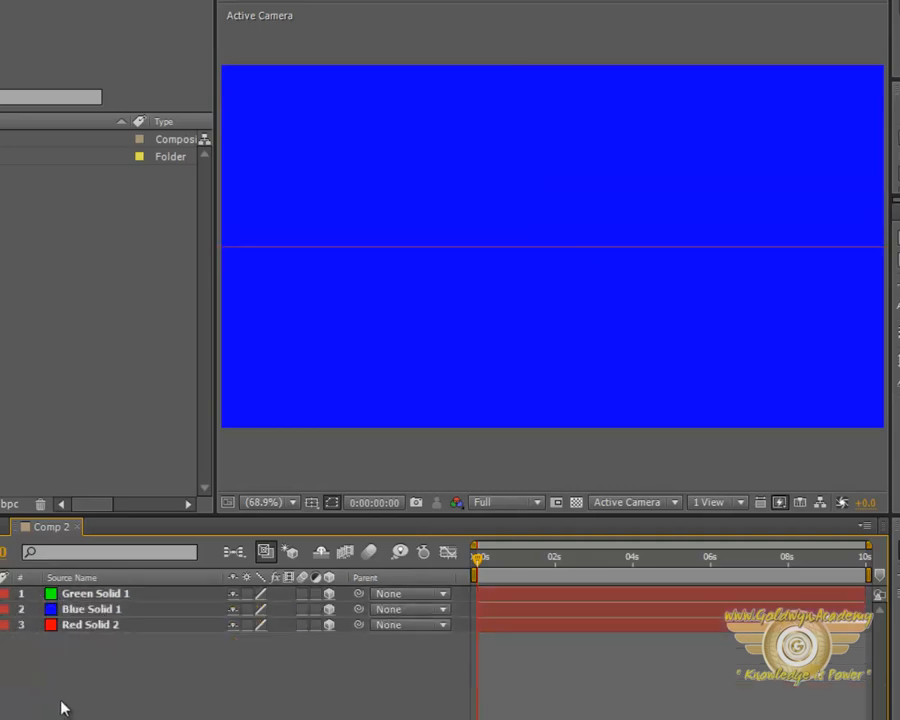
# - Reveal the blue solid's rotation properties and set its Y Rotation to 90 degrees
pyautogui.click(90, 610)
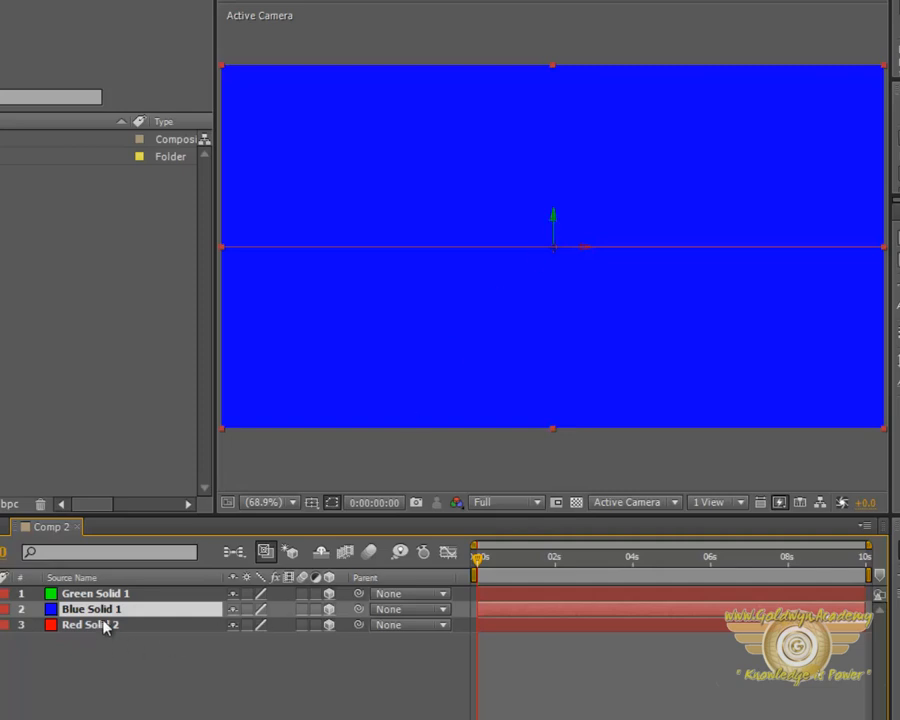
pyautogui.press('r')
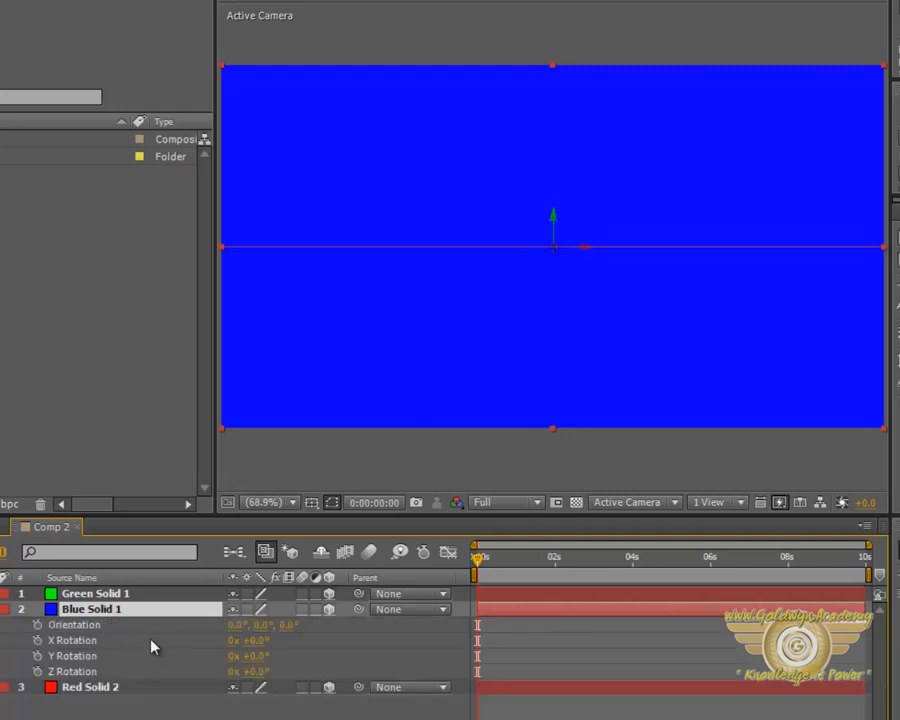
pyautogui.click(257, 659)
pyautogui.write('90')
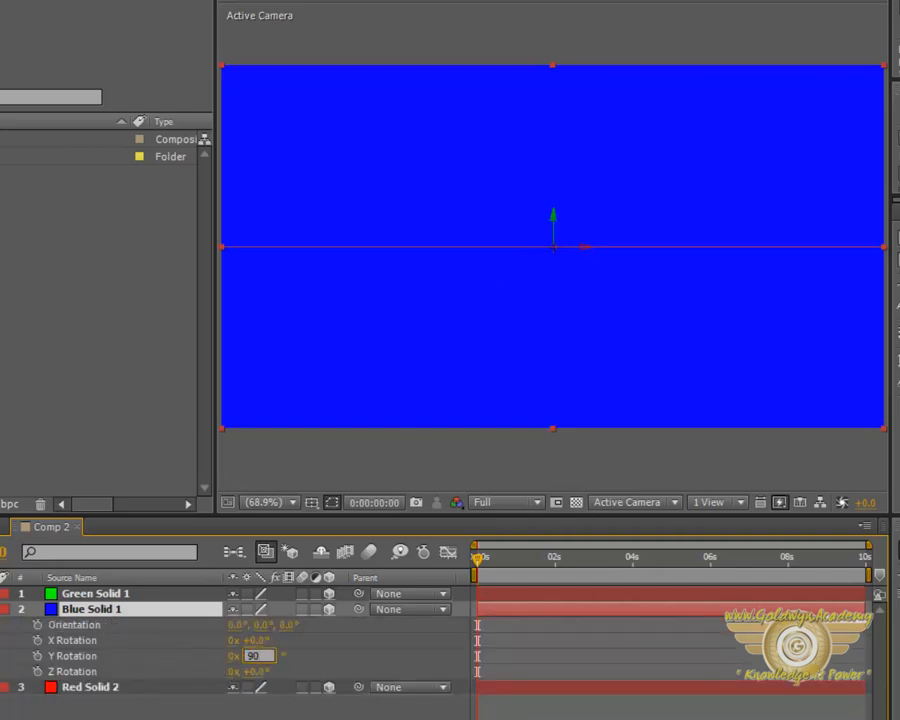
pyautogui.press('Return')
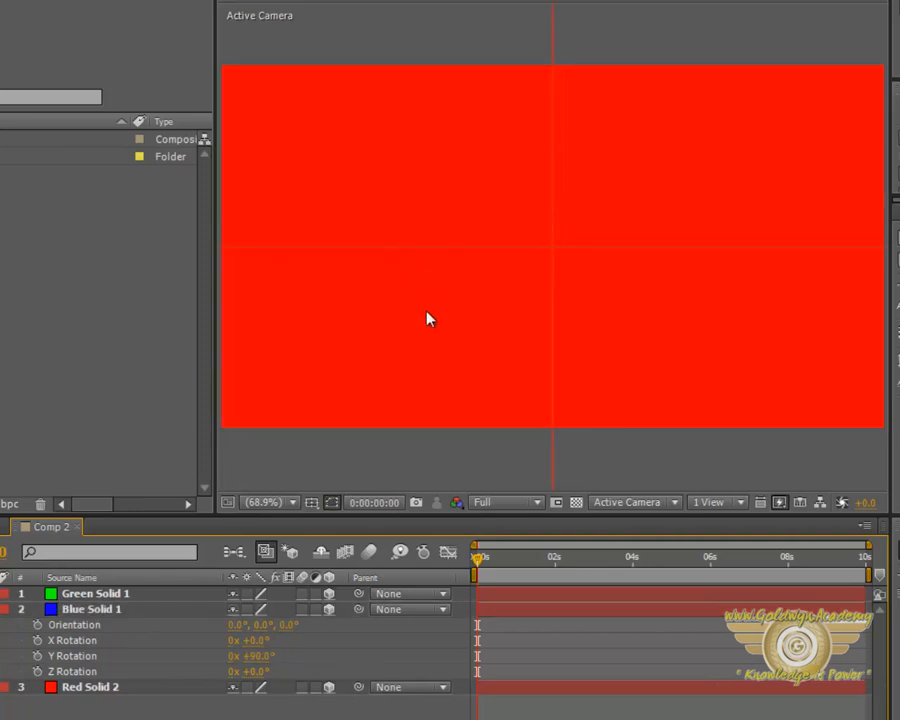
pyautogui.click(440, 331)
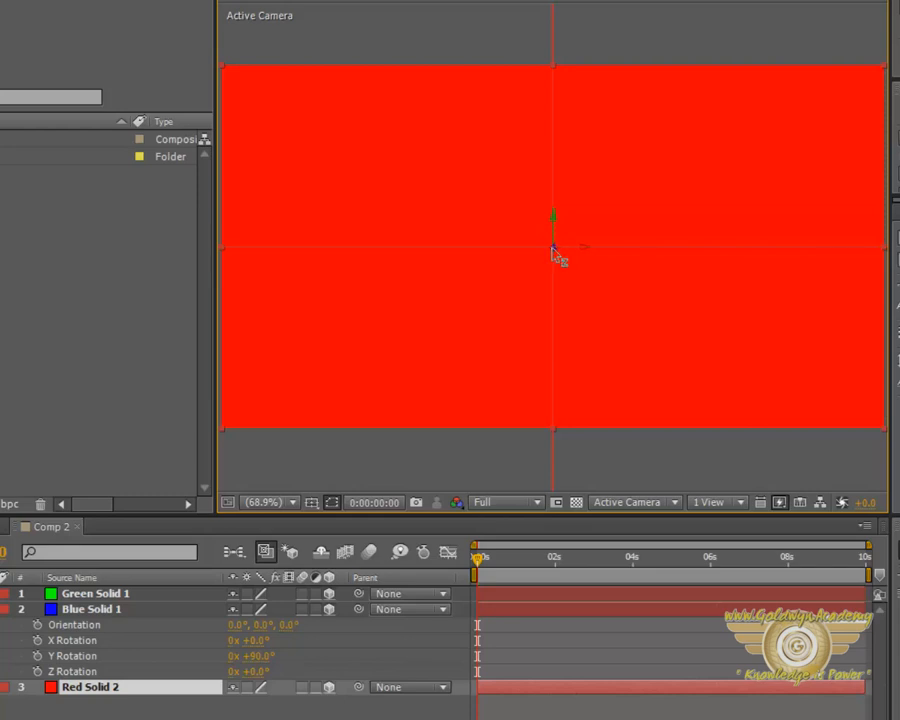
pyautogui.click(258, 671)
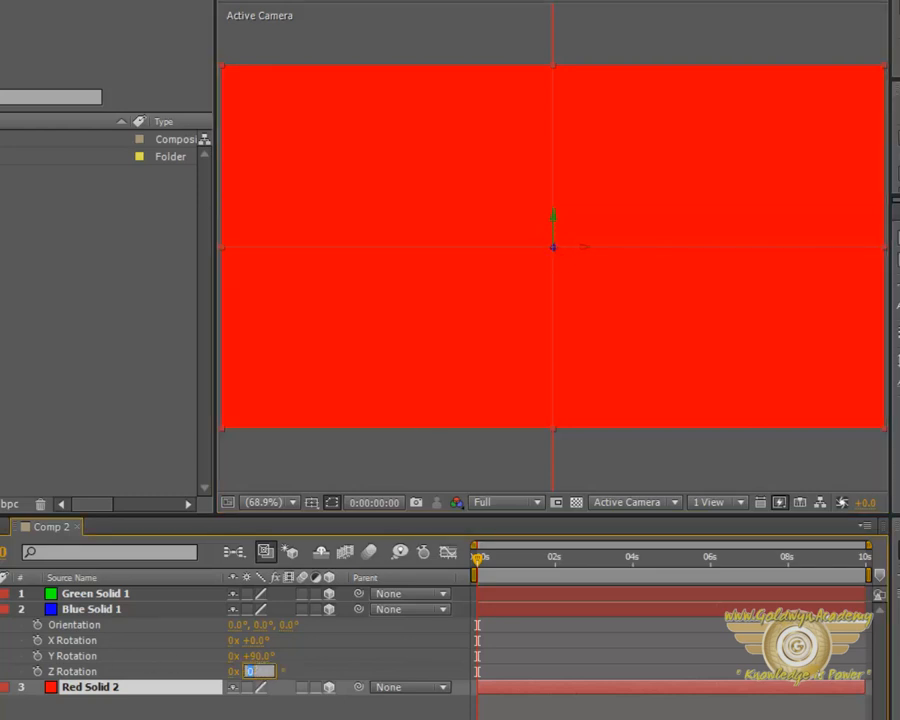
pyautogui.write('90')
pyautogui.press('BackSpace')
pyautogui.press('BackSpace')
pyautogui.click(183, 699)
# - Set the red solid's Z Rotation to 90 degrees and collapse the red and blue layers' properties
pyautogui.click(140, 690)
pyautogui.press('r')
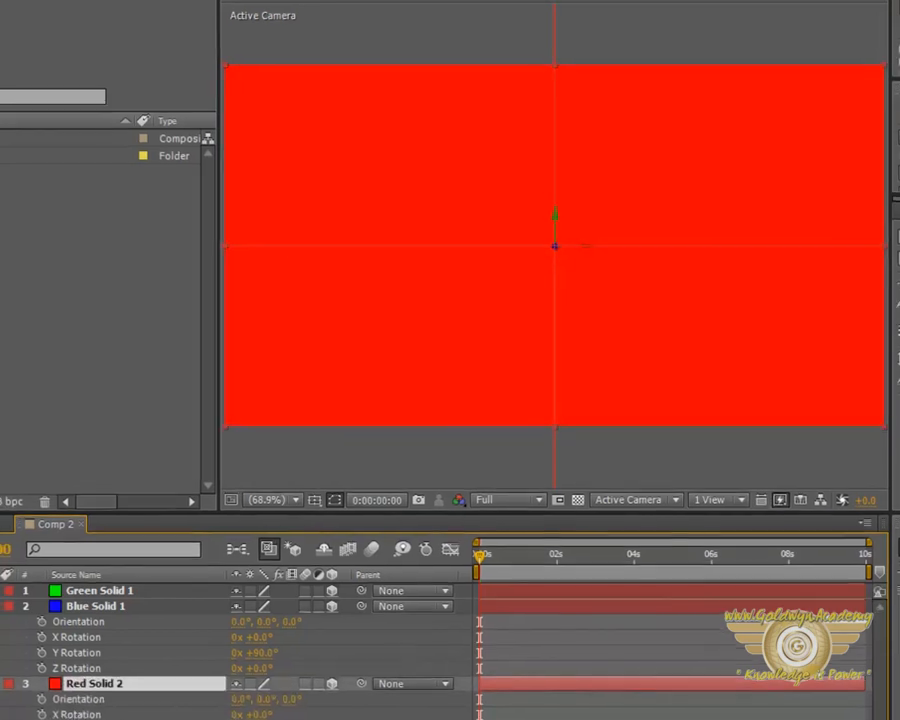
pyautogui.click(305, 693)
pyautogui.write('90')
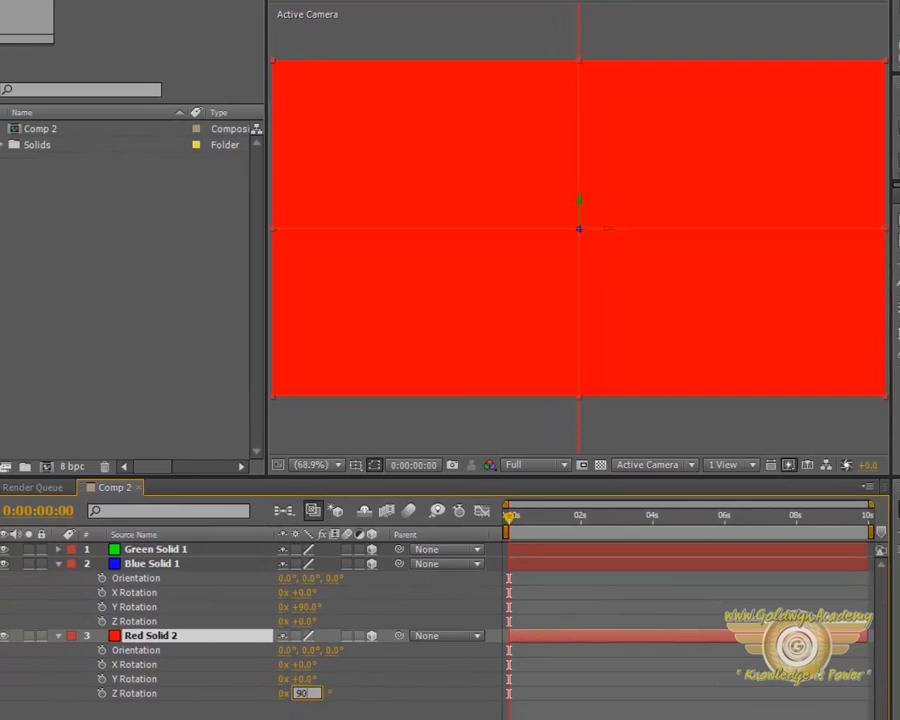
pyautogui.click(400, 718)
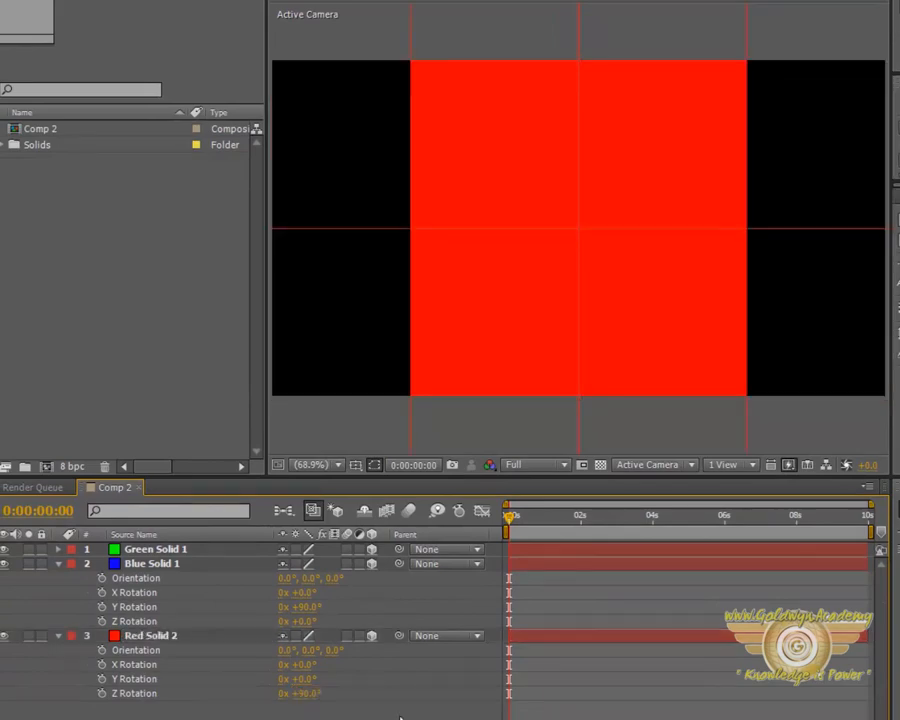
pyautogui.click(60, 636)
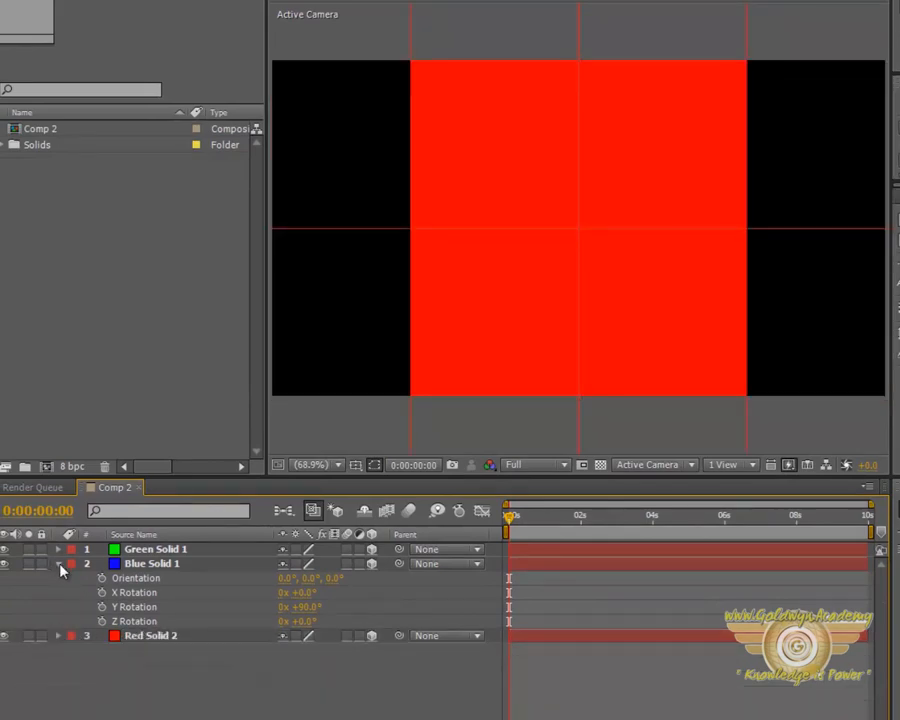
pyautogui.click(59, 564)
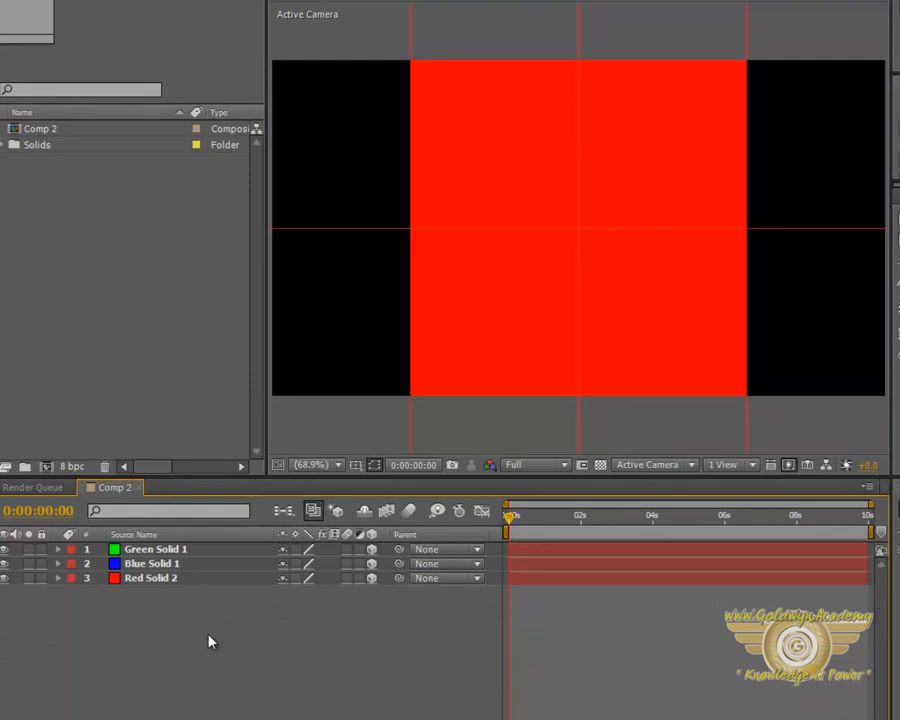
# - Set the red solid's Z Rotation to 0 and its Y Rotation to 90 degrees, and collapse its properties
pyautogui.click(158, 578)
pyautogui.press('r')
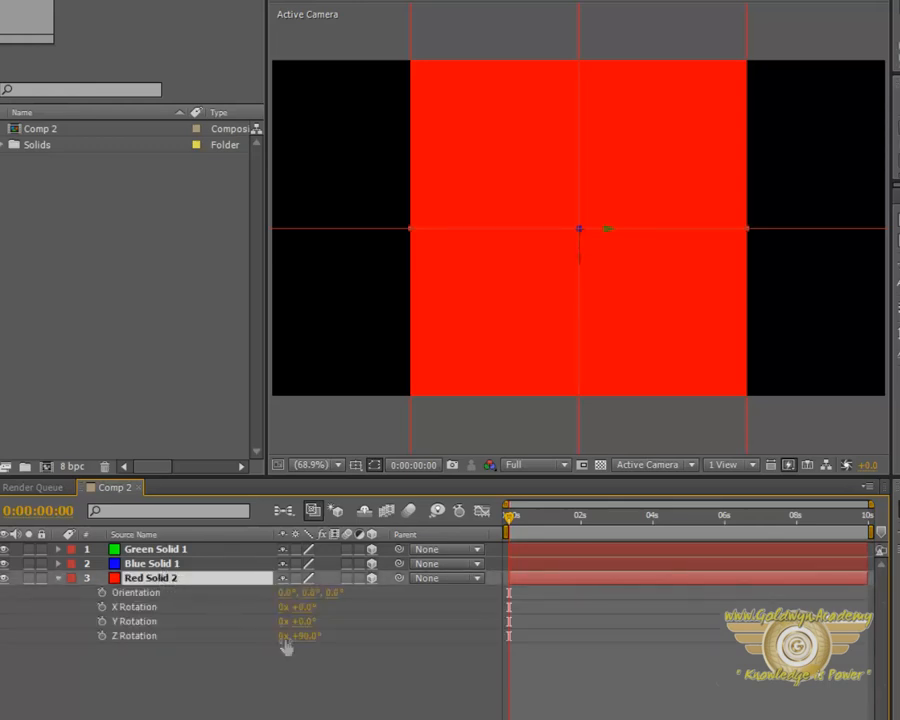
pyautogui.moveTo(303, 635); pyautogui.dragTo(365, 656)
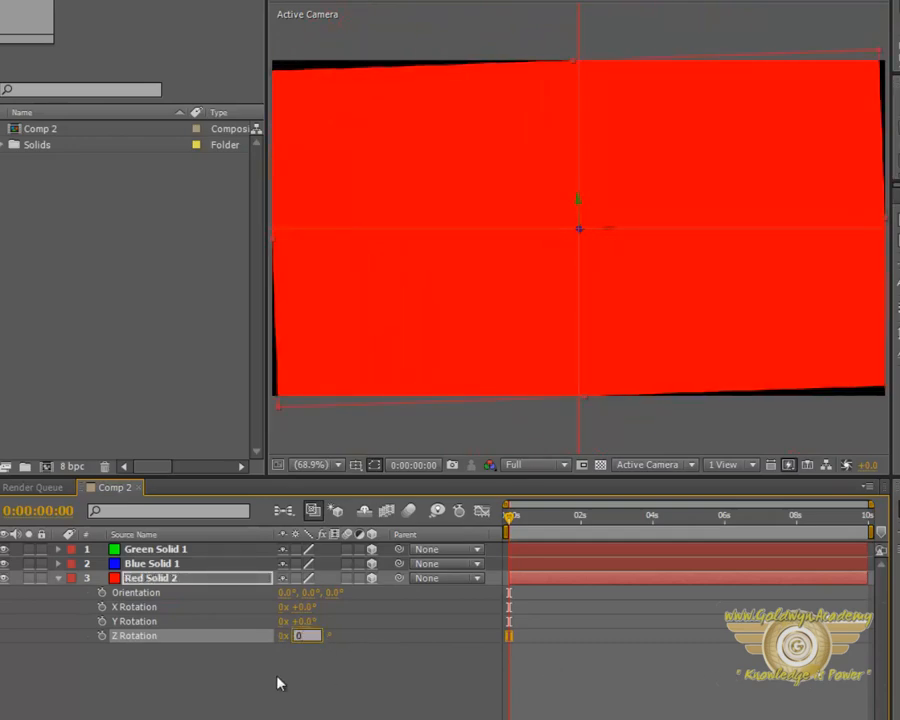
pyautogui.press('Return')
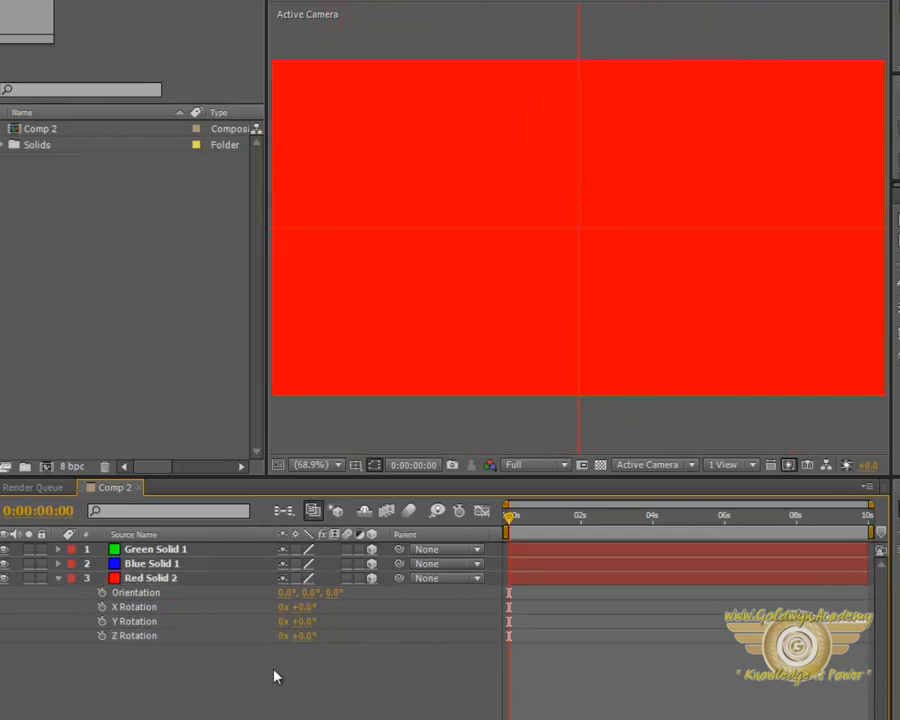
pyautogui.click(301, 621)
pyautogui.write('90')
pyautogui.press('Return')
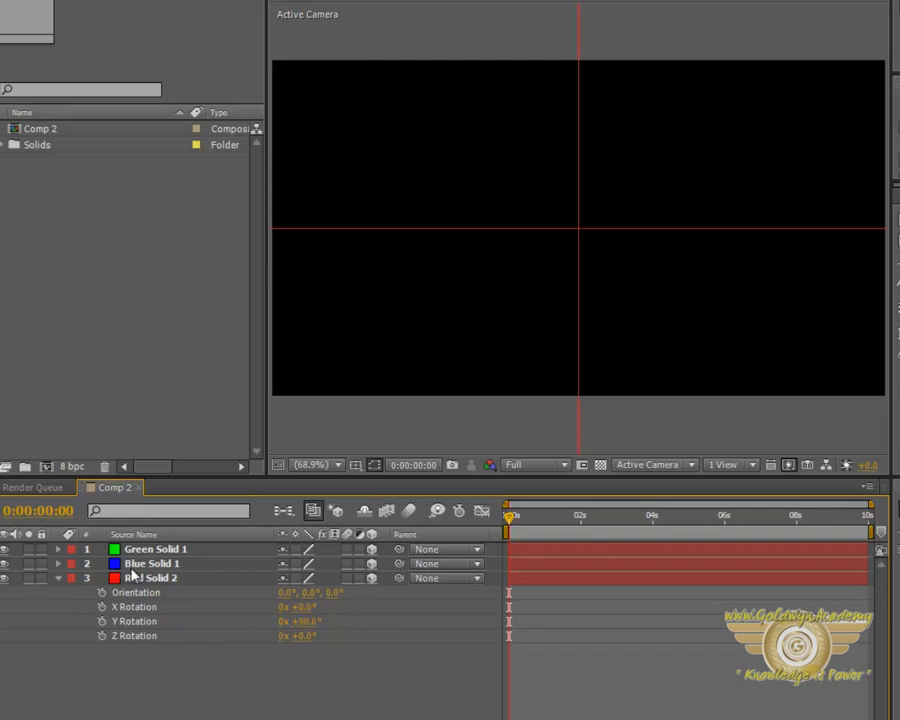
pyautogui.click(58, 578)
# - Reveal the red solid's Position and move it along X to 186 to form one side wall
pyautogui.click(133, 580)
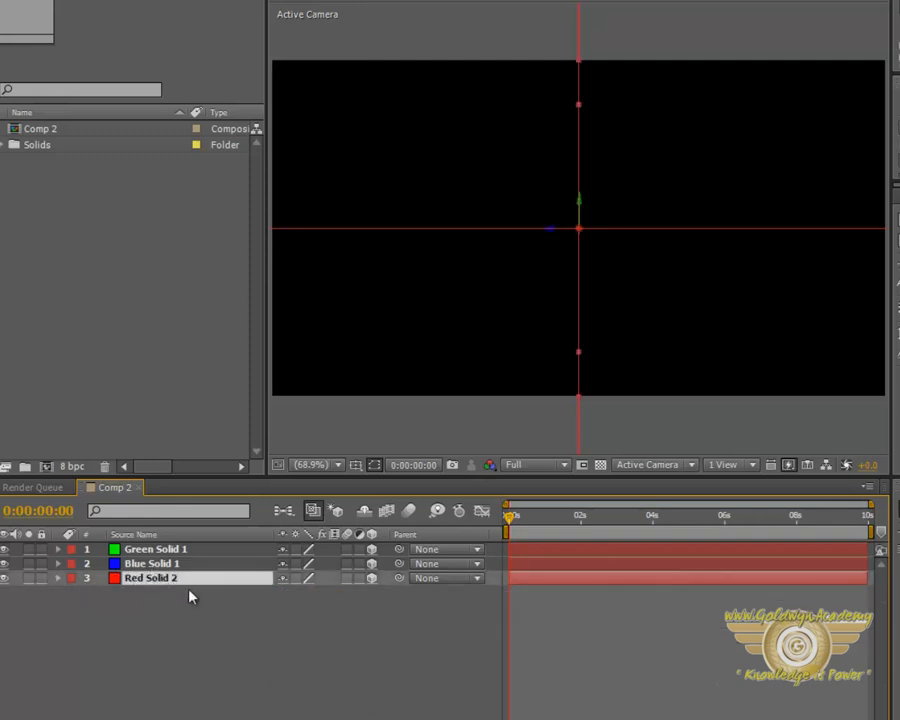
pyautogui.press('p')
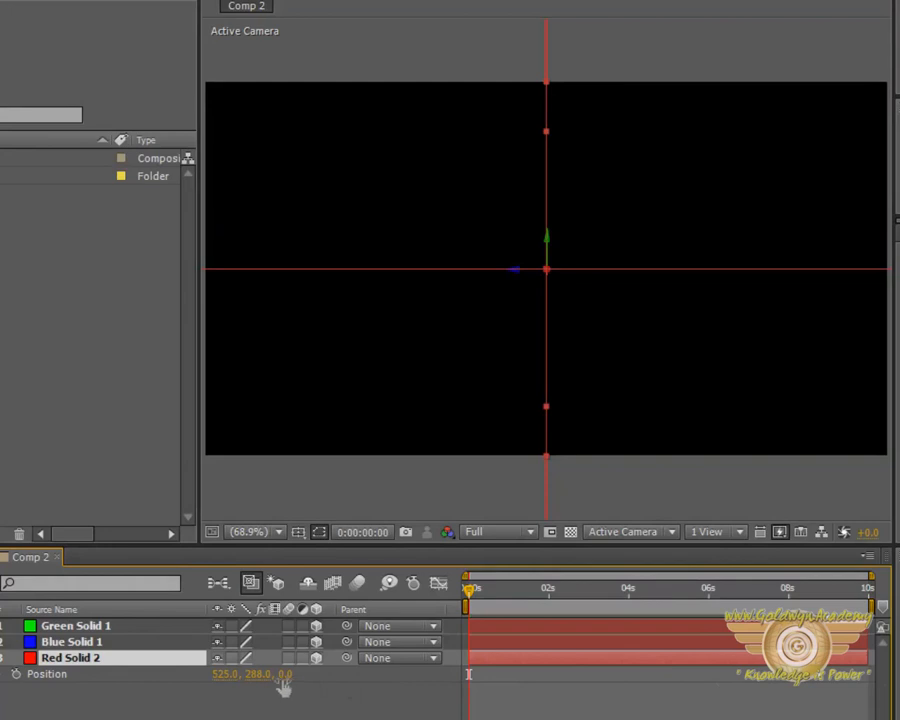
pyautogui.moveTo(226, 675); pyautogui.dragTo(6, 675)
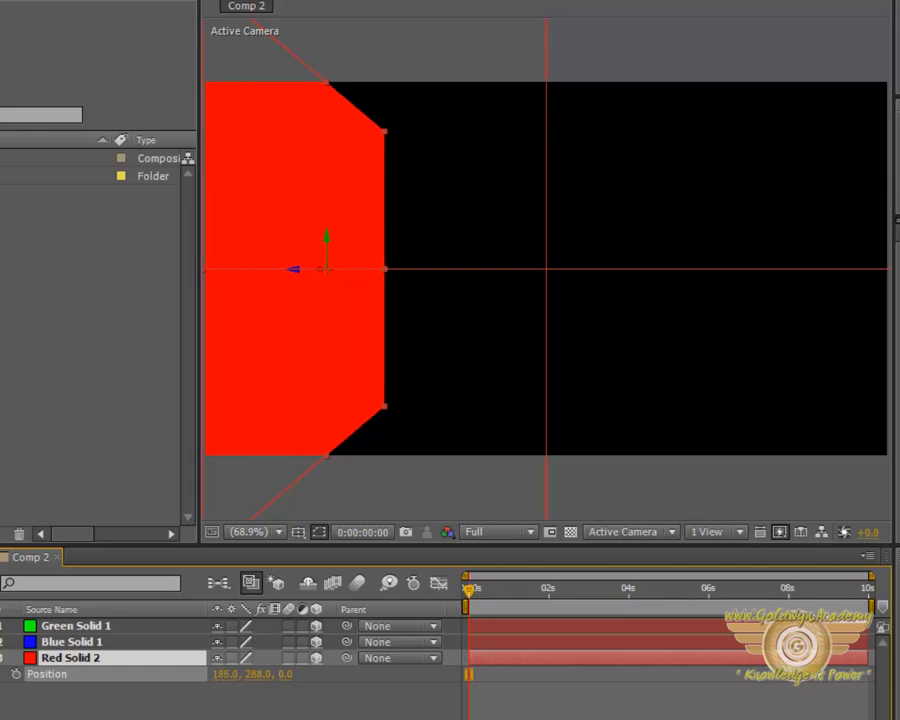
# - Reveal the blue solid's Position and move it along X to 886 to form the opposite wall
pyautogui.click(75, 641)
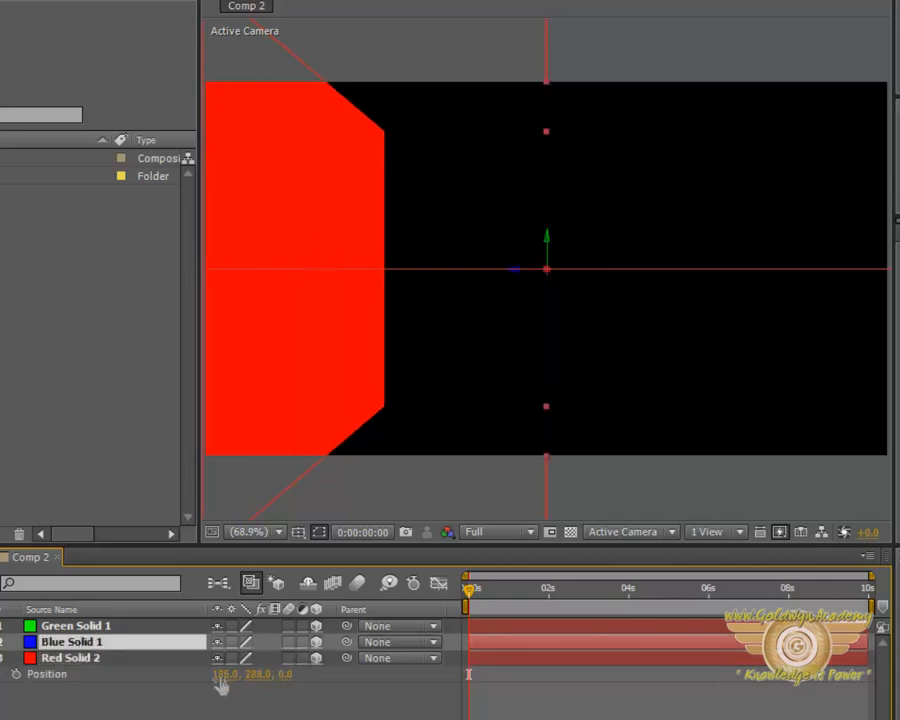
pyautogui.press('p')
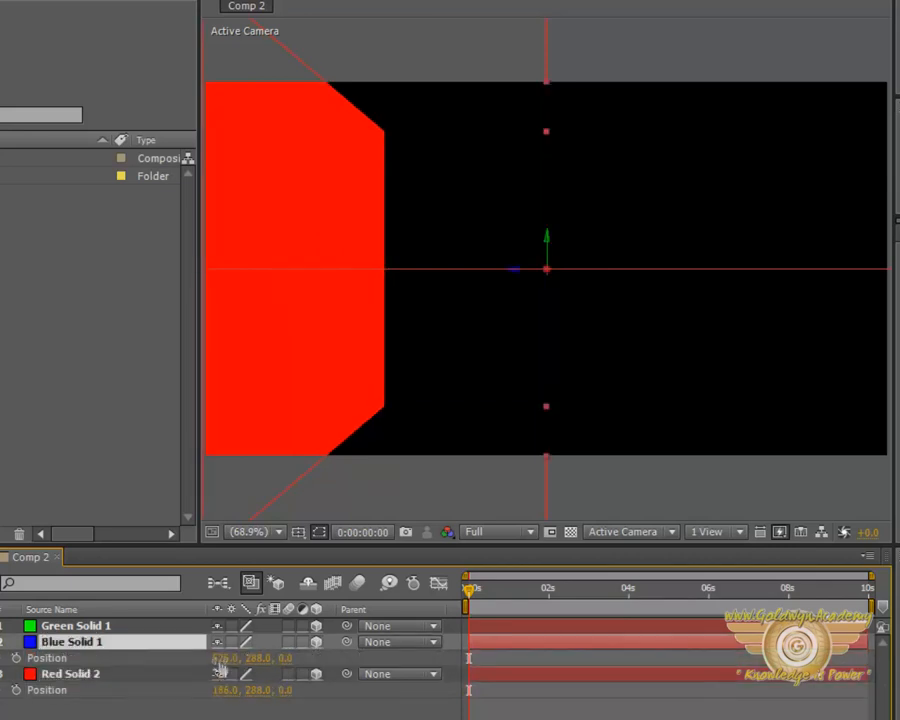
pyautogui.moveTo(221, 660); pyautogui.dragTo(472, 657)
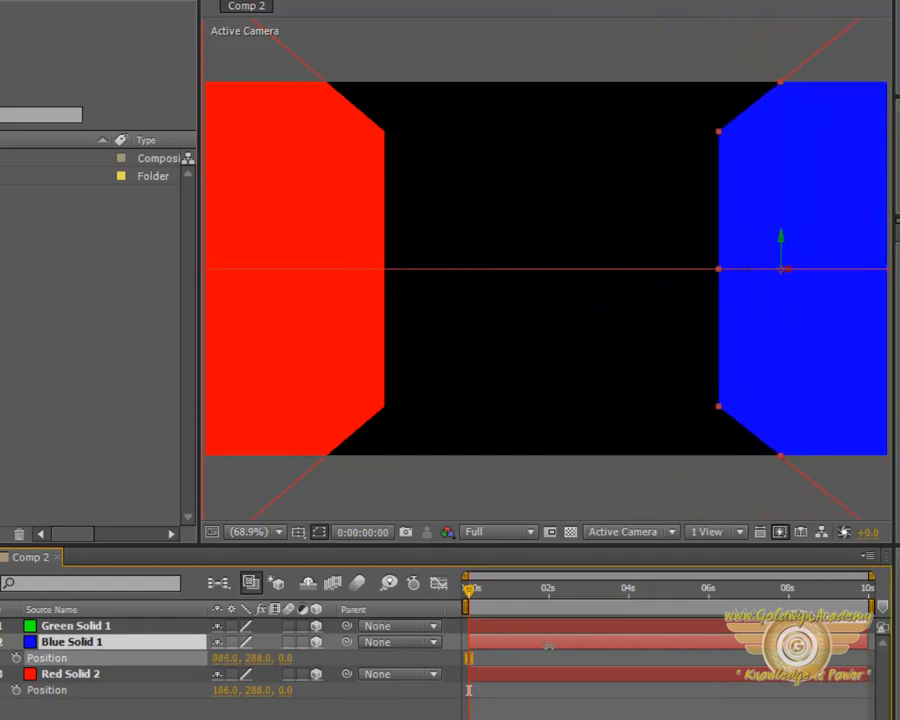
# - Reveal the green solid's Position and lower it to Y 534 as the floor, leaving no layer selected
pyautogui.click(90, 627)
pyautogui.press('p')
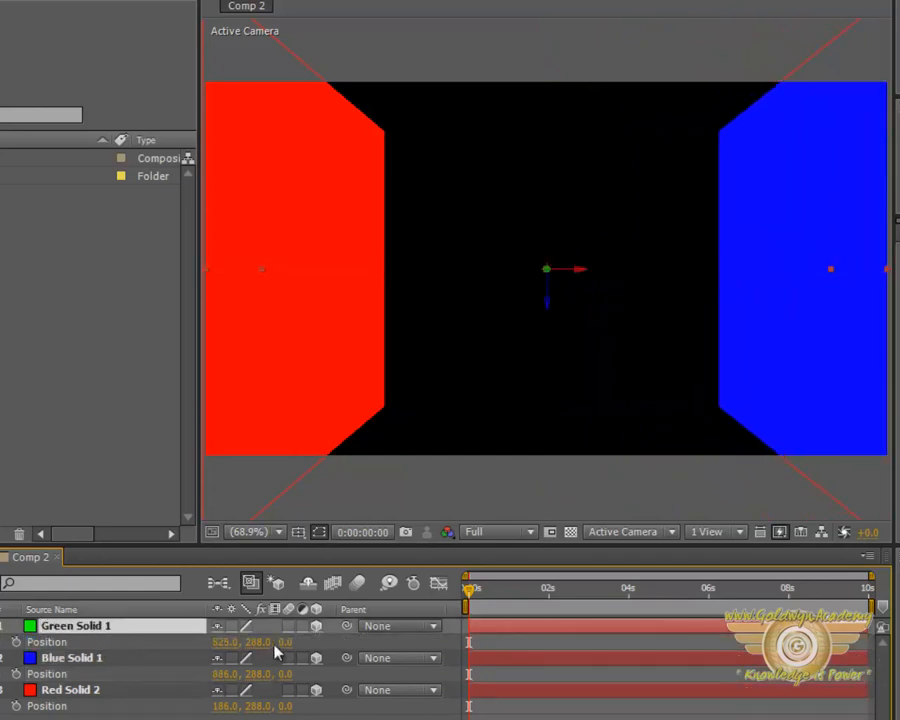
pyautogui.moveTo(286, 643); pyautogui.dragTo(467, 651)
pyautogui.click(420, 717)
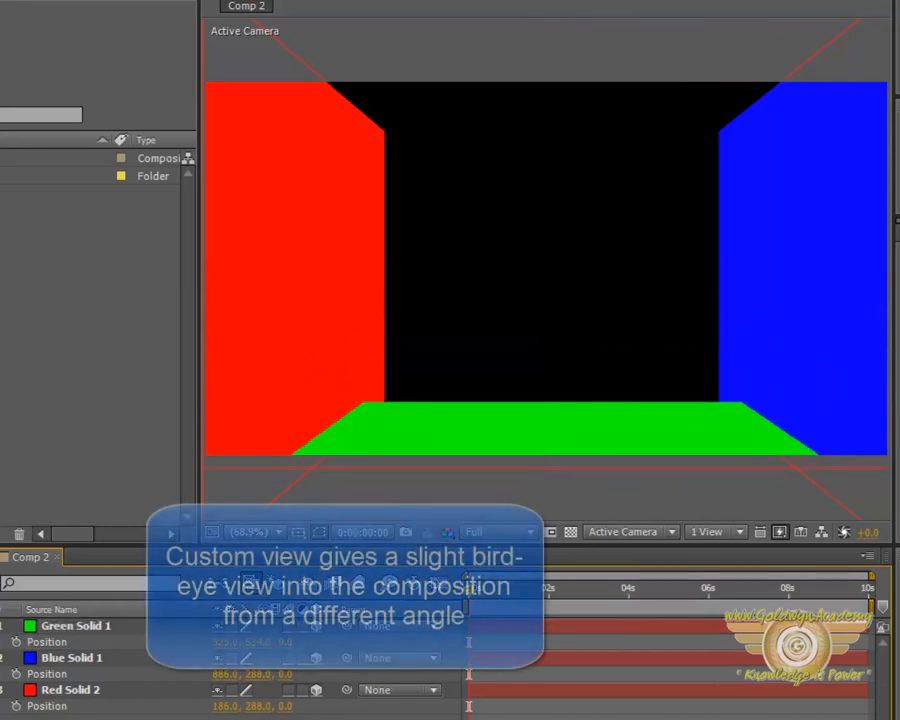
# - Switch the composition's 3D view to Custom View 1 and add a new light with the offered settings
pyautogui.click(625, 532)
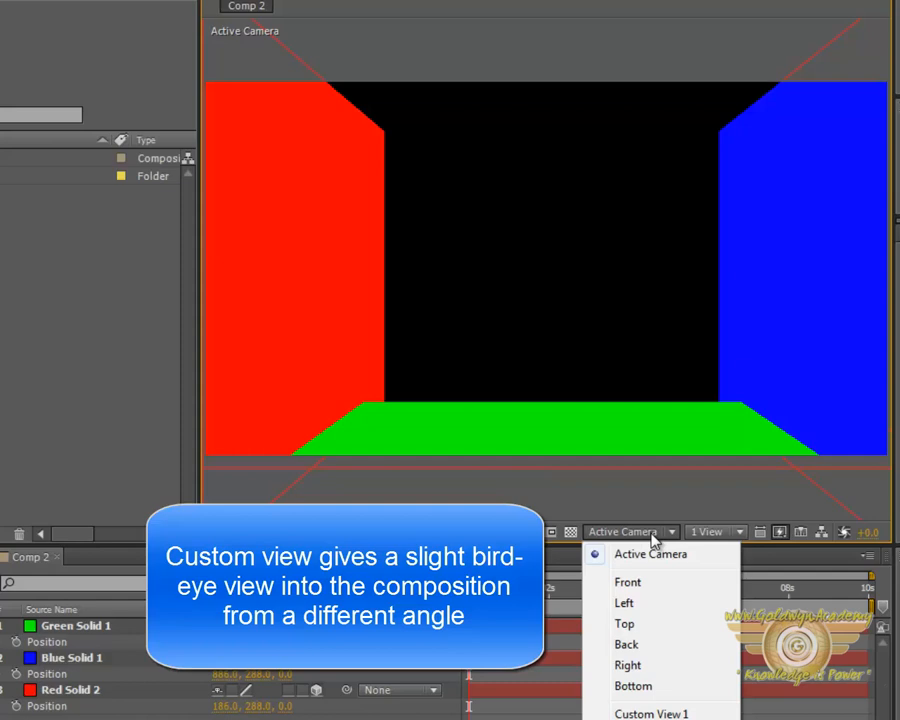
pyautogui.click(650, 714)
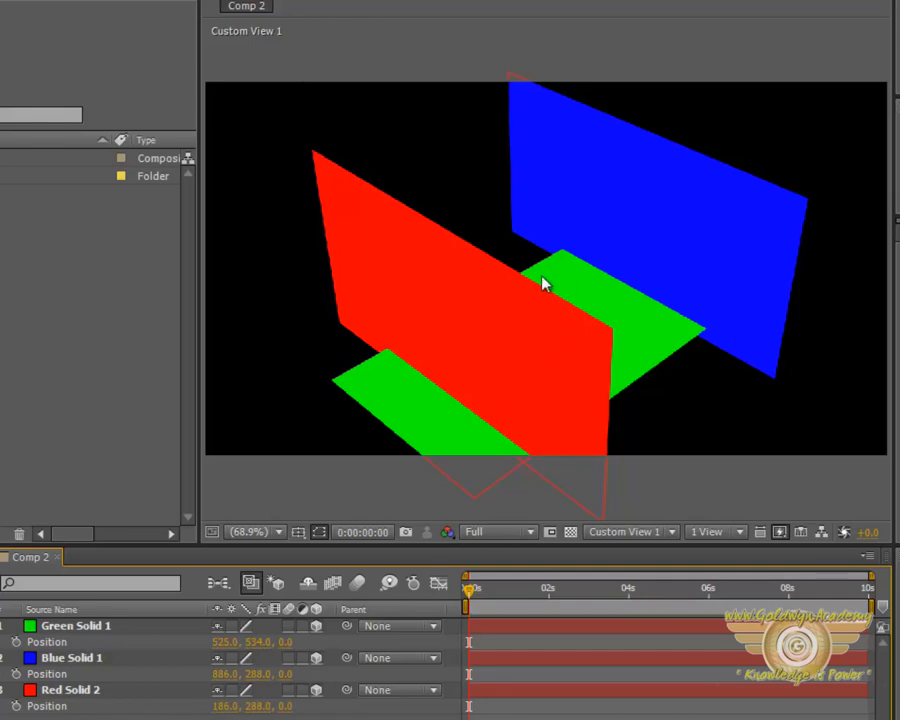
pyautogui.rightClick(124, 585)
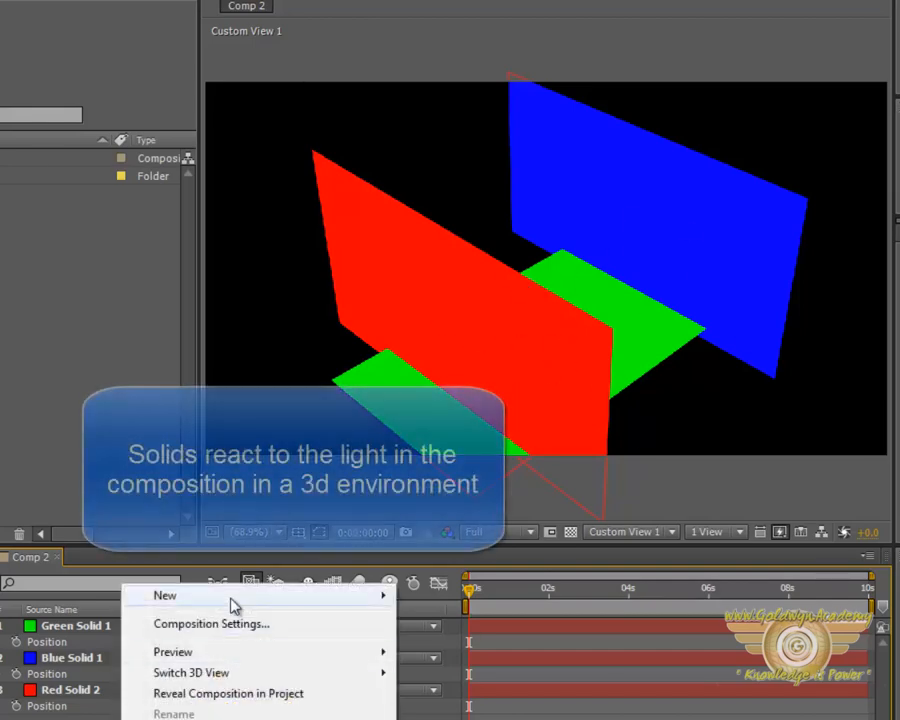
pyautogui.moveTo(231, 598)
pyautogui.click(441, 665)
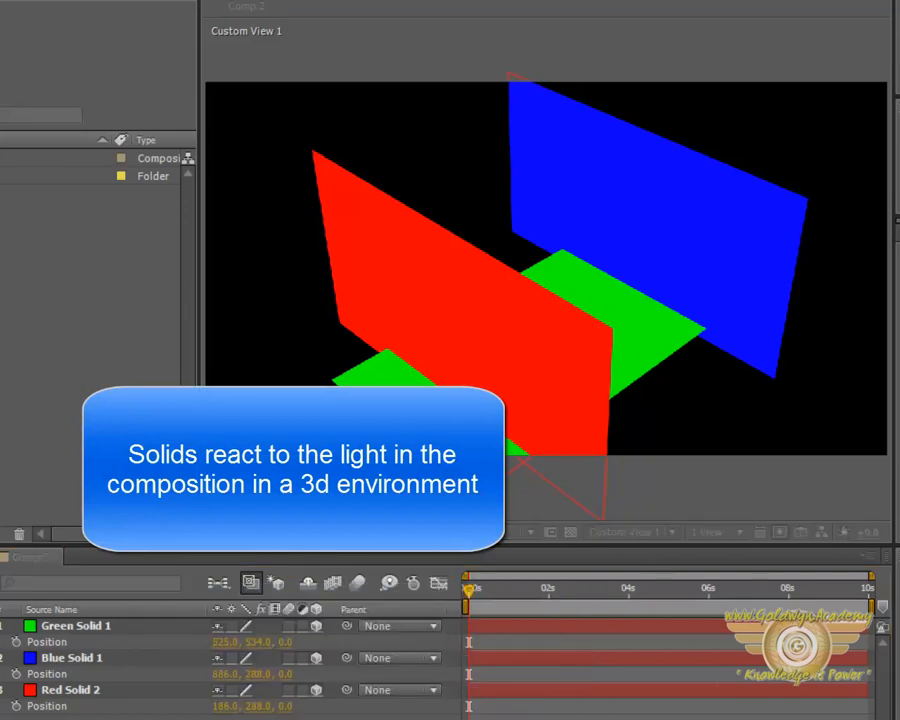
pyautogui.press('Return')
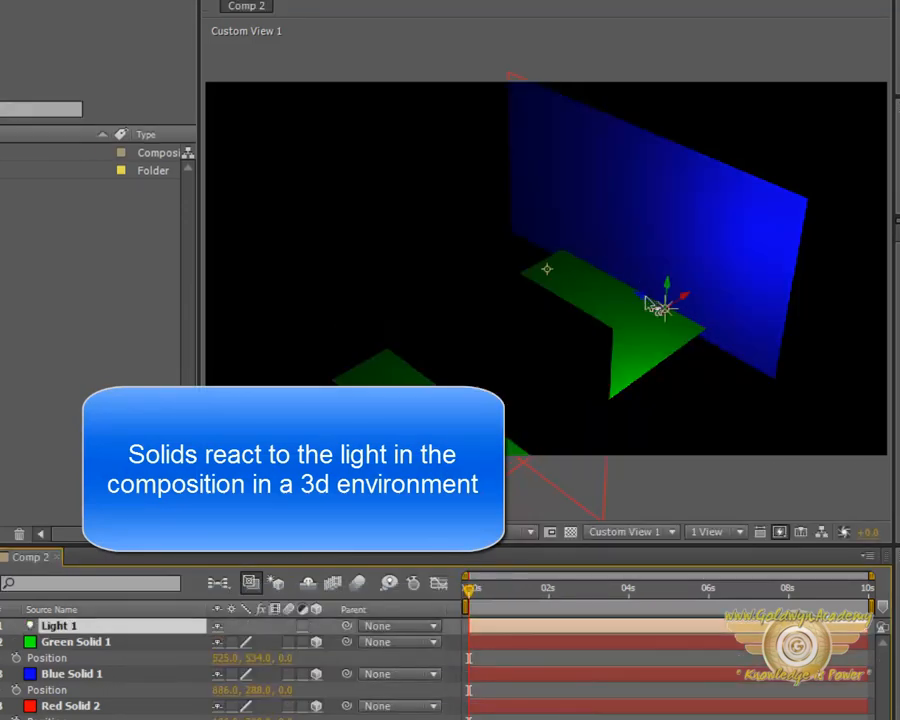
# - Move the light away from the blue wall and raise it above the floor, and delete the red solid
pyautogui.moveTo(529, 262); pyautogui.dragTo(453, 232)
pyautogui.moveTo(595, 242); pyautogui.dragTo(591, 158)
pyautogui.click(94, 706)
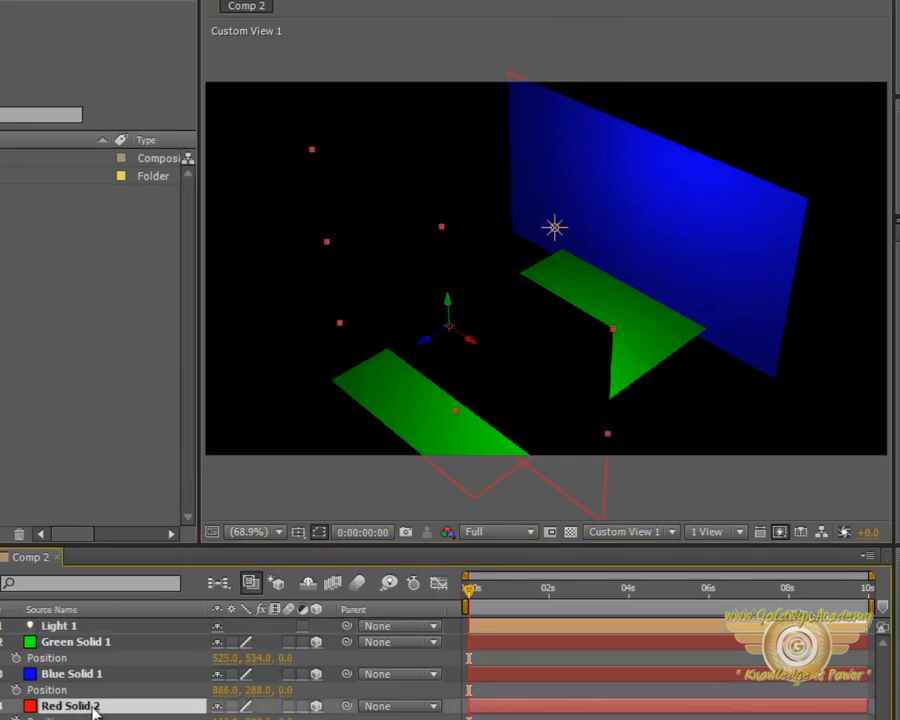
pyautogui.press('Delete')
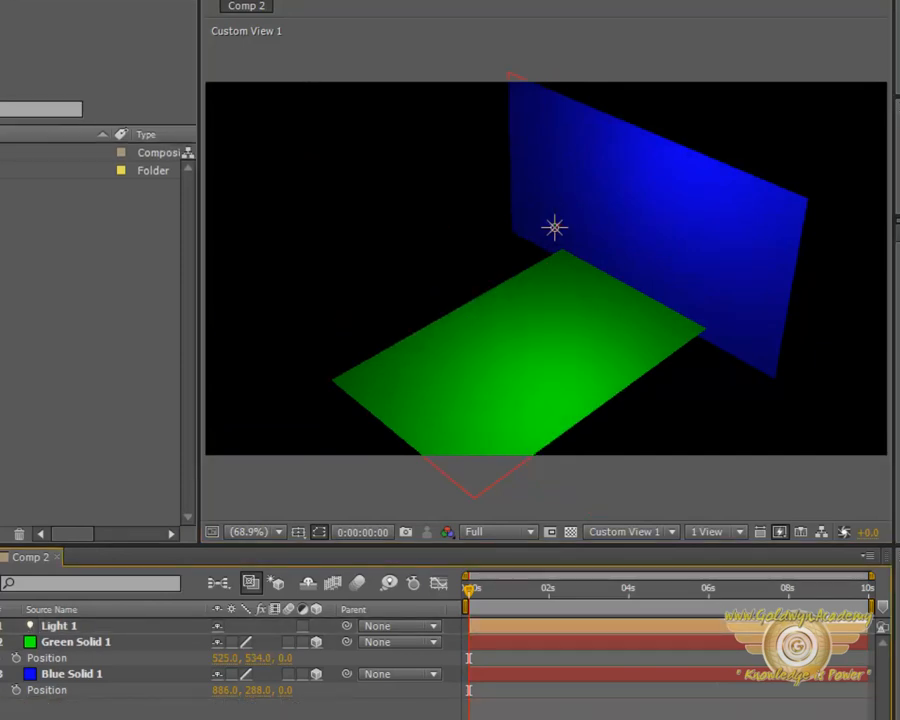
# - Lower the light close to the green floor, shift it near the blue wall, and deselect it
pyautogui.moveTo(556, 227); pyautogui.dragTo(530, 418)
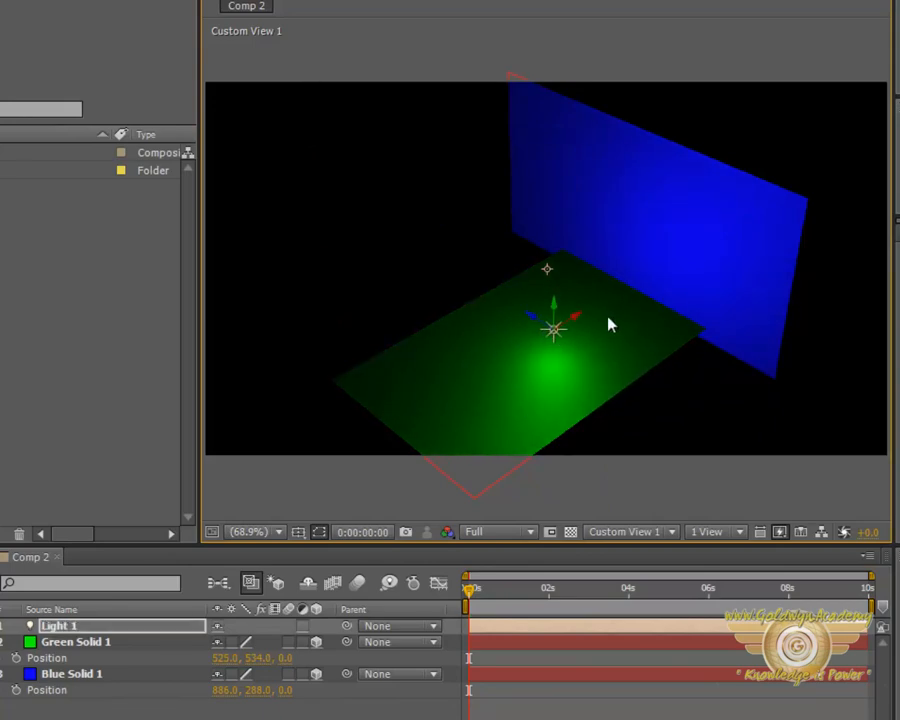
pyautogui.moveTo(580, 330); pyautogui.dragTo(707, 234)
pyautogui.click(400, 711)
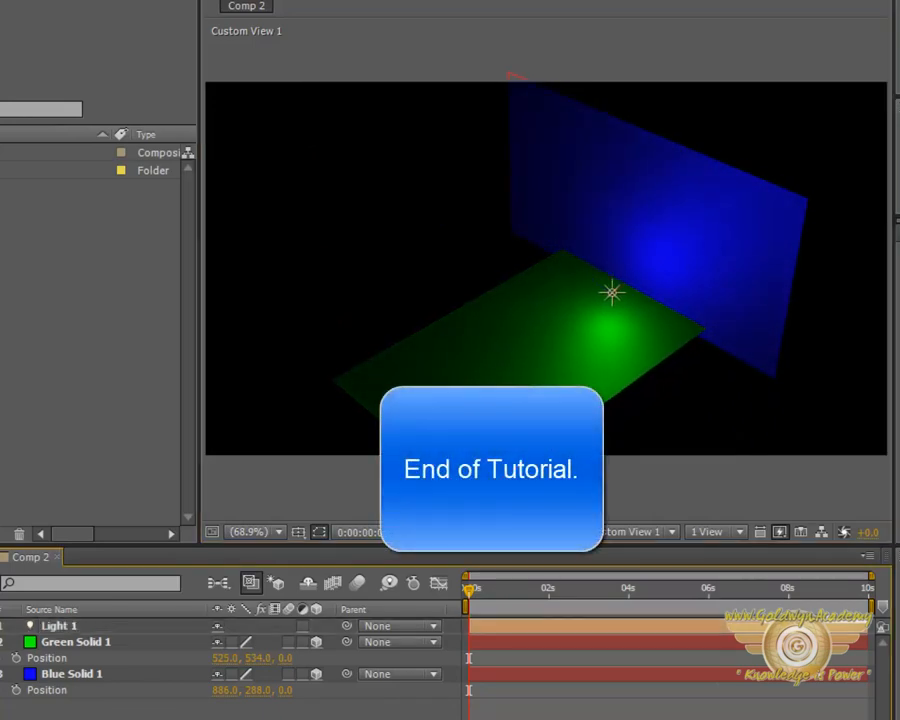